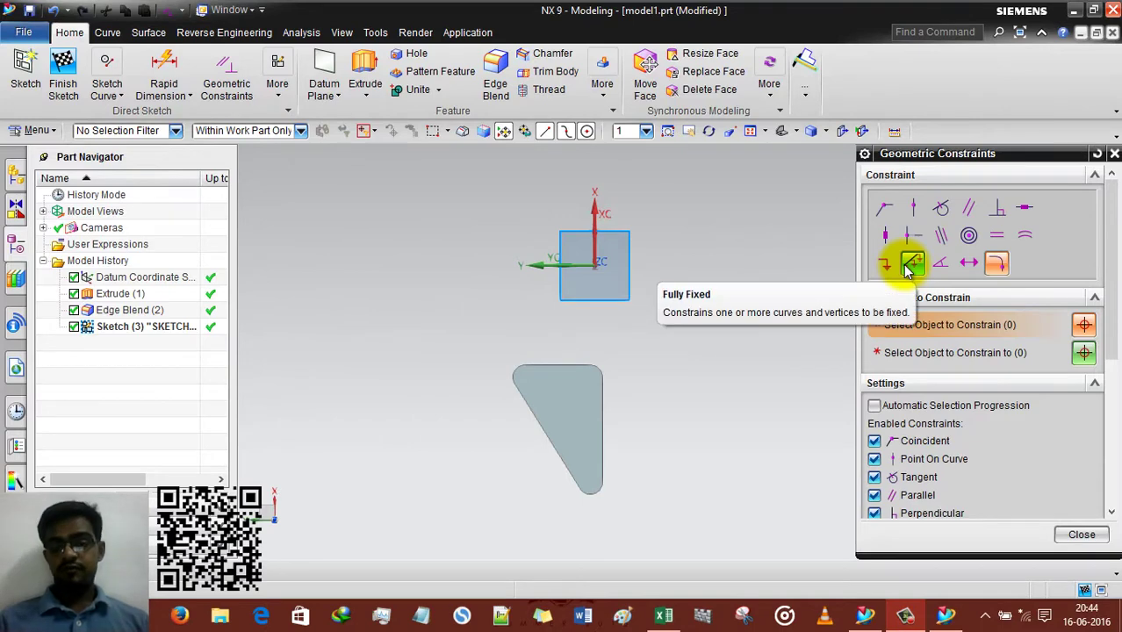
Select Point On String, then close the Geometric Constraints dialog without applying a constraint
{"action": "left_click", "coordinate": [995, 265]}
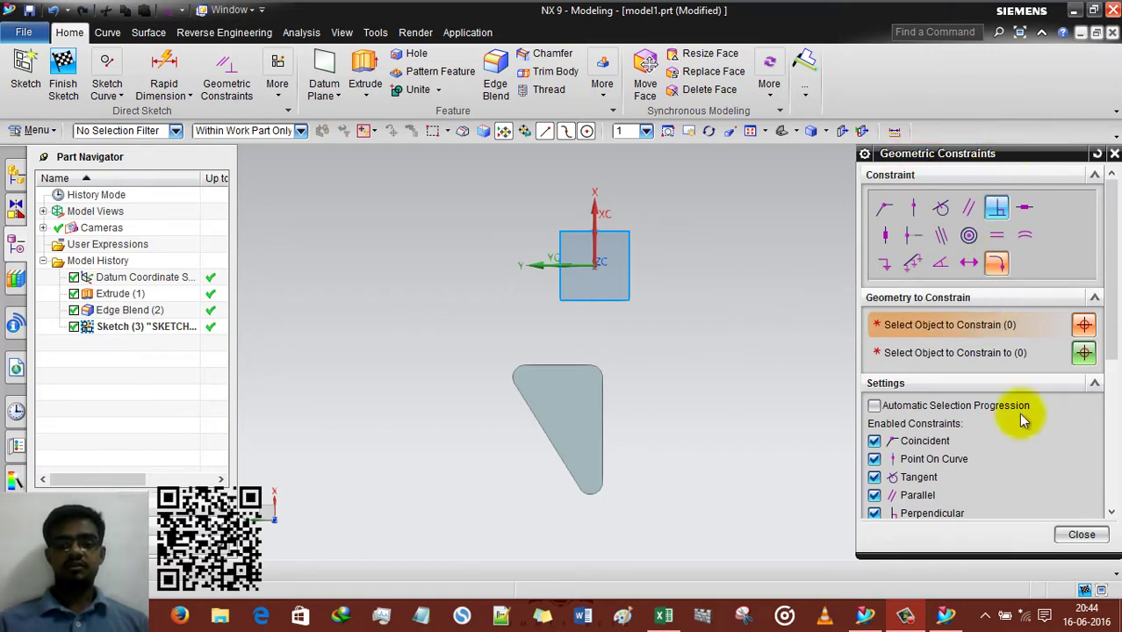
{"action": "left_click", "coordinate": [1080, 534]}
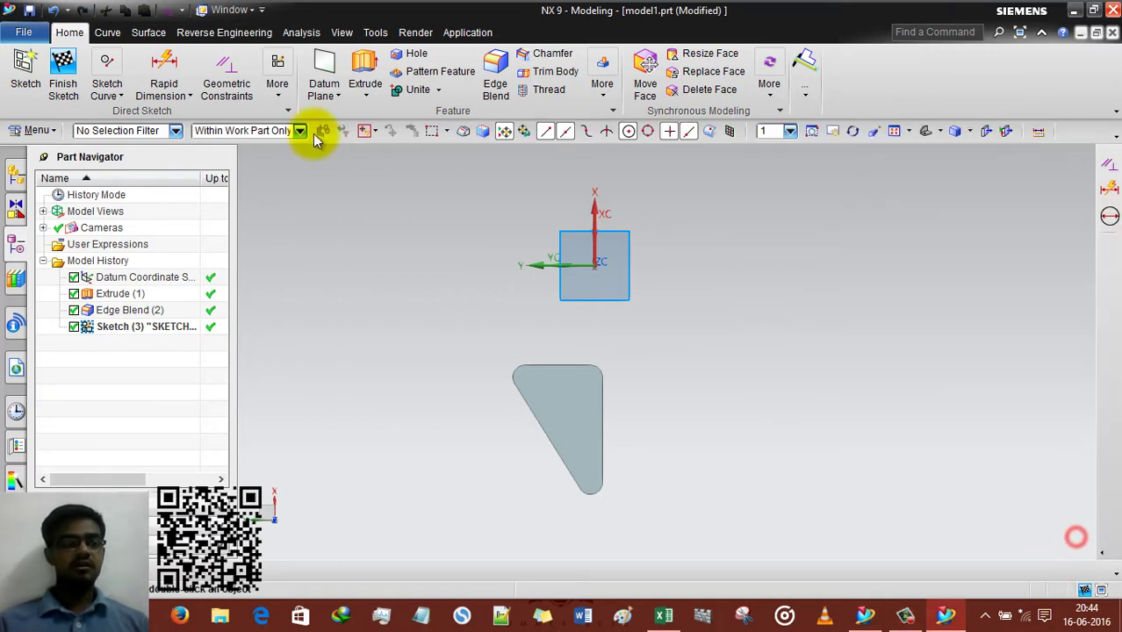
Finish the sketch and orbit the view to inspect the blended extruded solid
{"action": "left_click", "coordinate": [61, 85]}
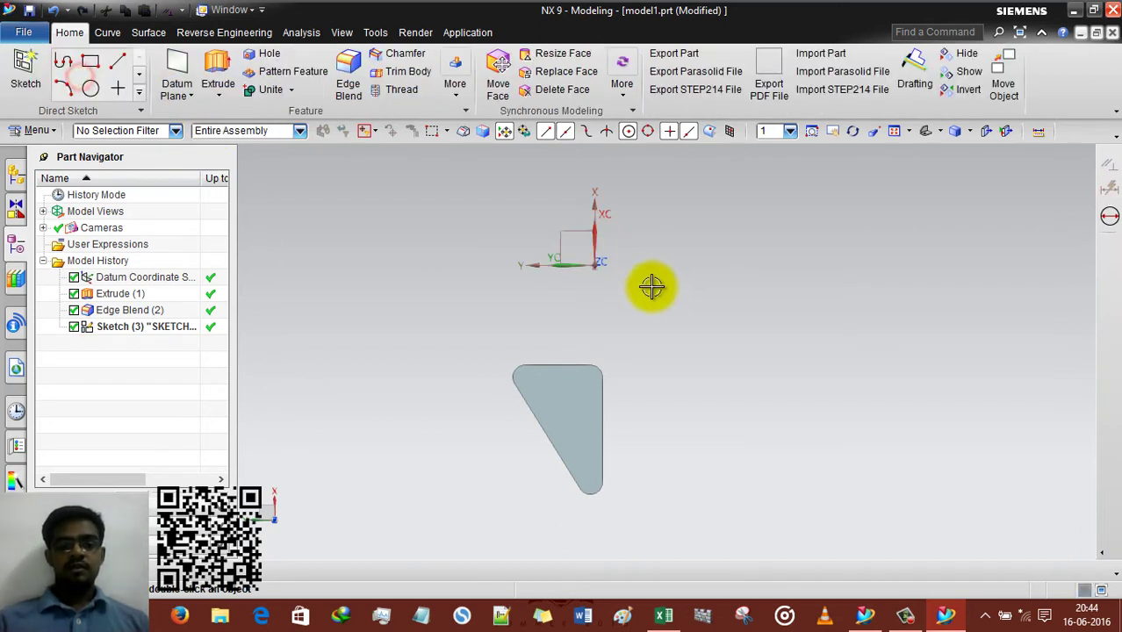
{"action": "mouse_move", "coordinate": [652, 288]}
{"action": "middle_mouse_down"}
{"action": "mouse_move", "coordinate": [499, 343]}
{"action": "mouse_move", "coordinate": [532, 355]}
{"action": "mouse_move", "coordinate": [534, 331]}
{"action": "mouse_move", "coordinate": [881, 173]}
{"action": "middle_mouse_up"}
{"action": "left_click", "coordinate": [922, 131]}
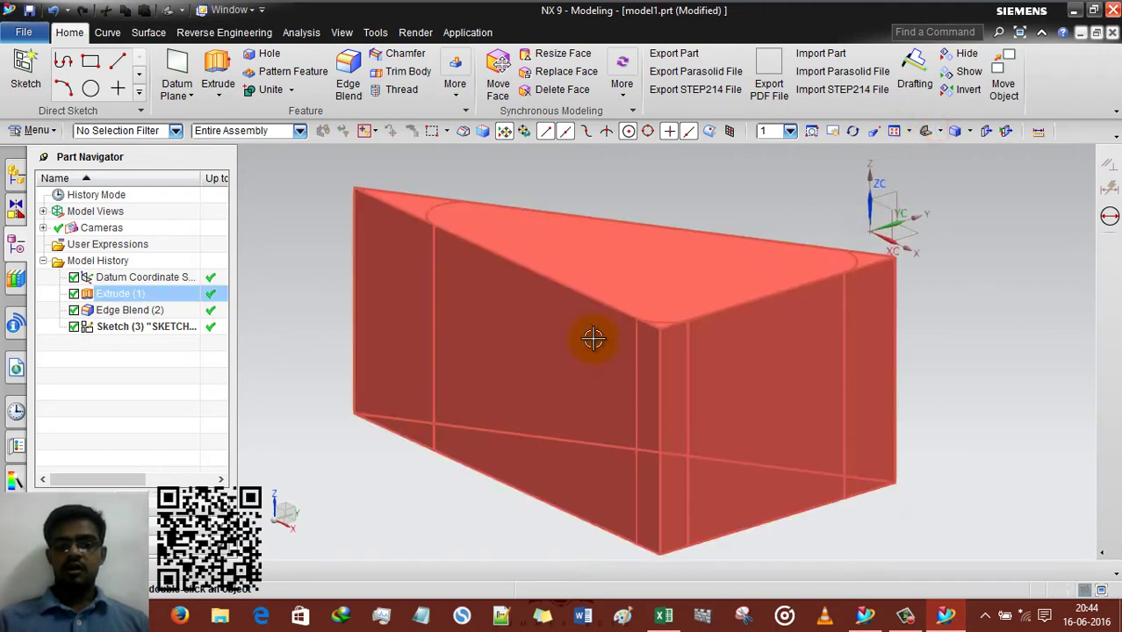
{"action": "middle_click_drag", "start_coordinate": [408, 354], "coordinate": [406, 343]}
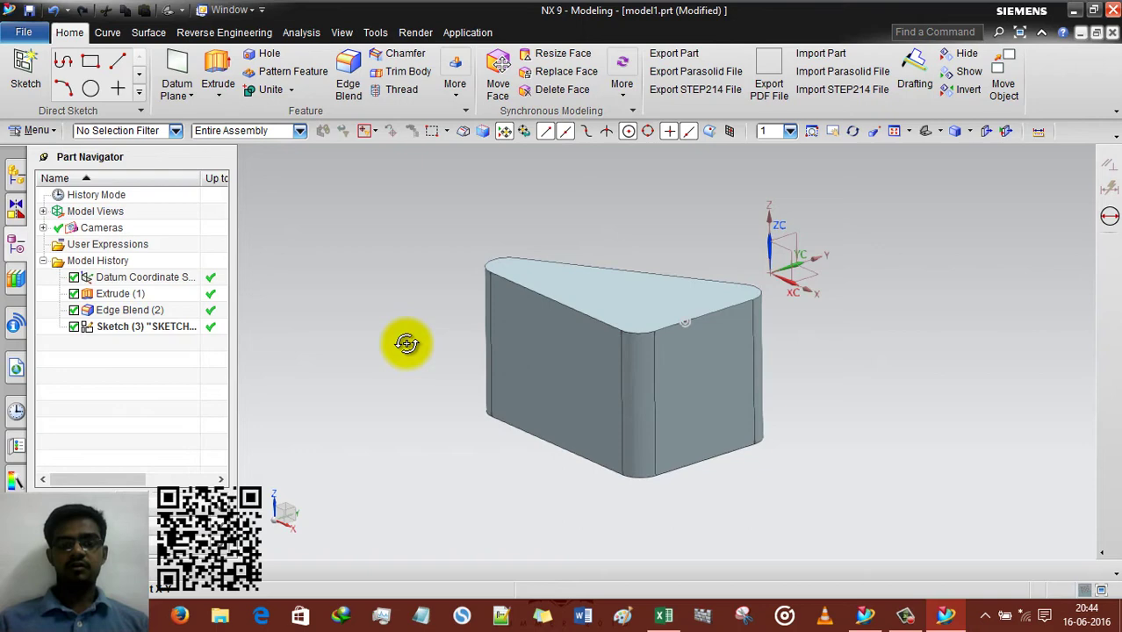
Delete Sketch (3) from the Part Navigator history
{"action": "left_click", "coordinate": [189, 327]}
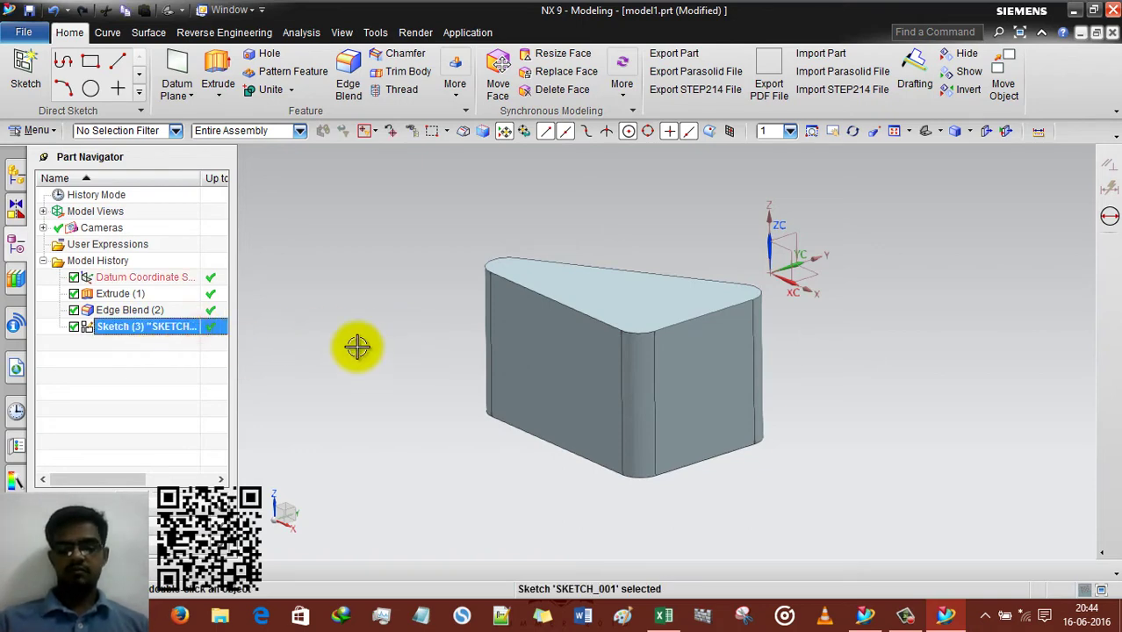
{"action": "right_click", "coordinate": [143, 332]}
{"action": "left_click", "coordinate": [178, 351]}
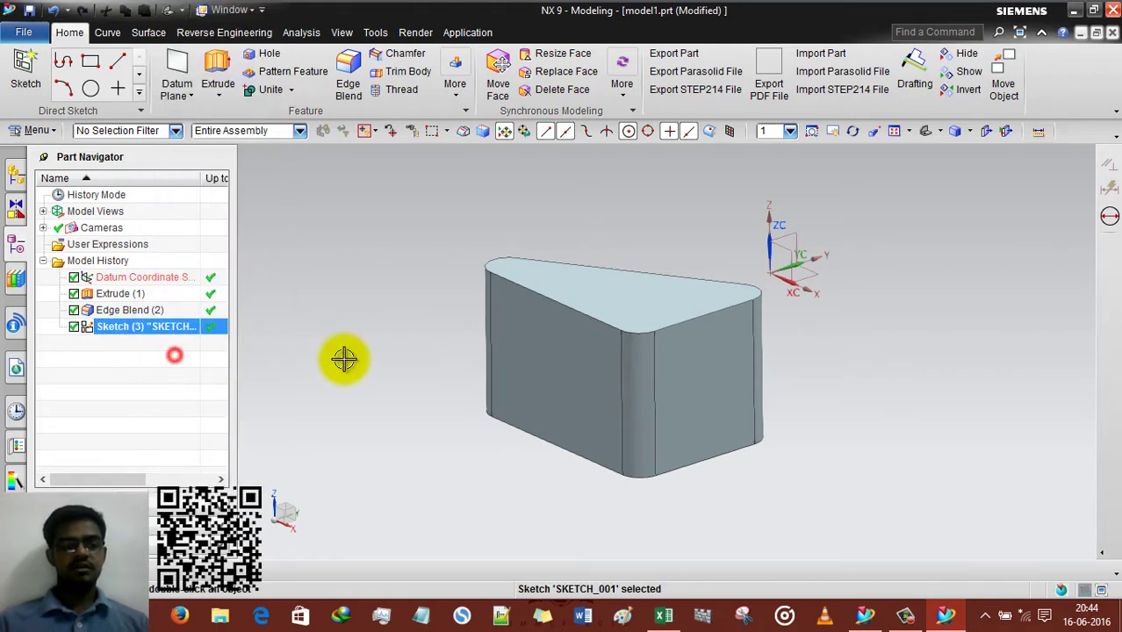
Create a new sketch placed on the datum XY plane
{"action": "left_click", "coordinate": [26, 81]}
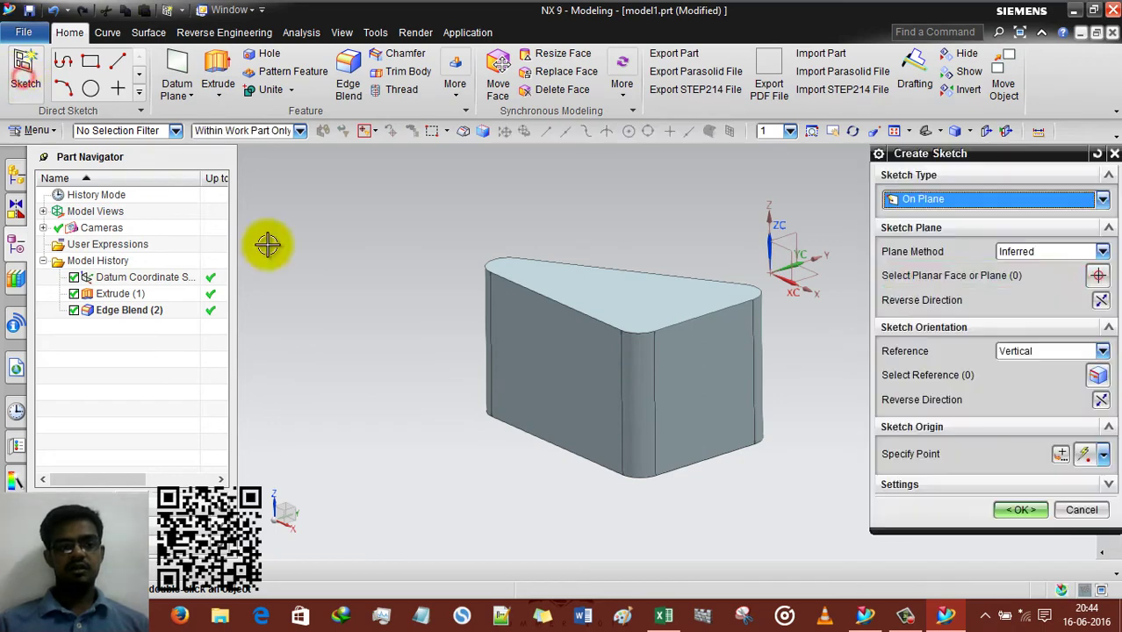
{"action": "left_click", "coordinate": [799, 289]}
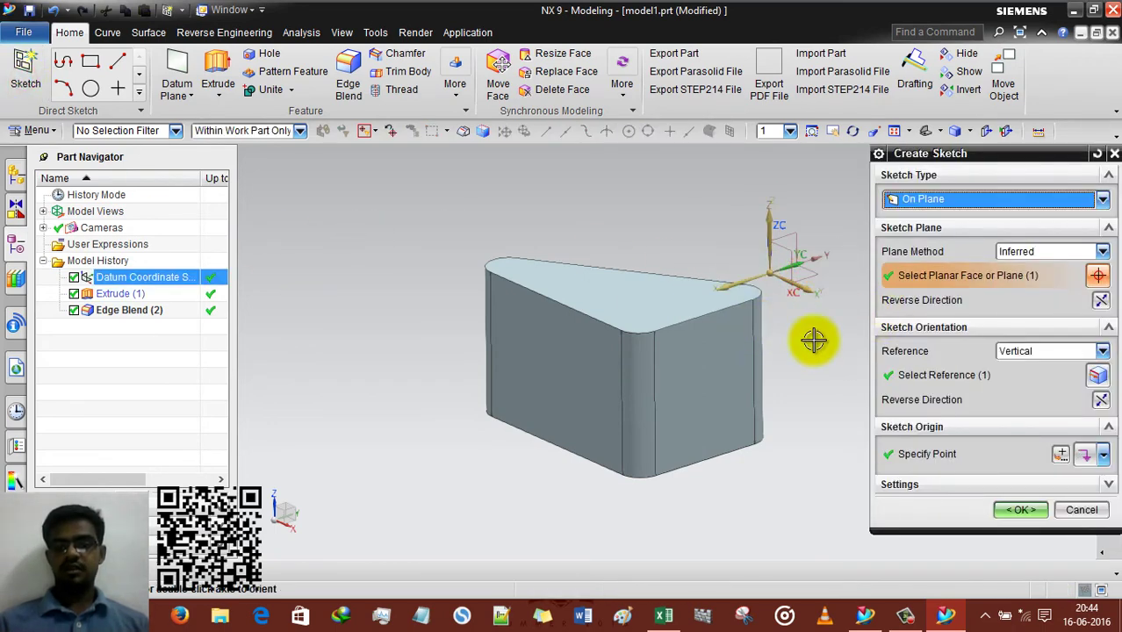
{"action": "left_click", "coordinate": [1018, 509]}
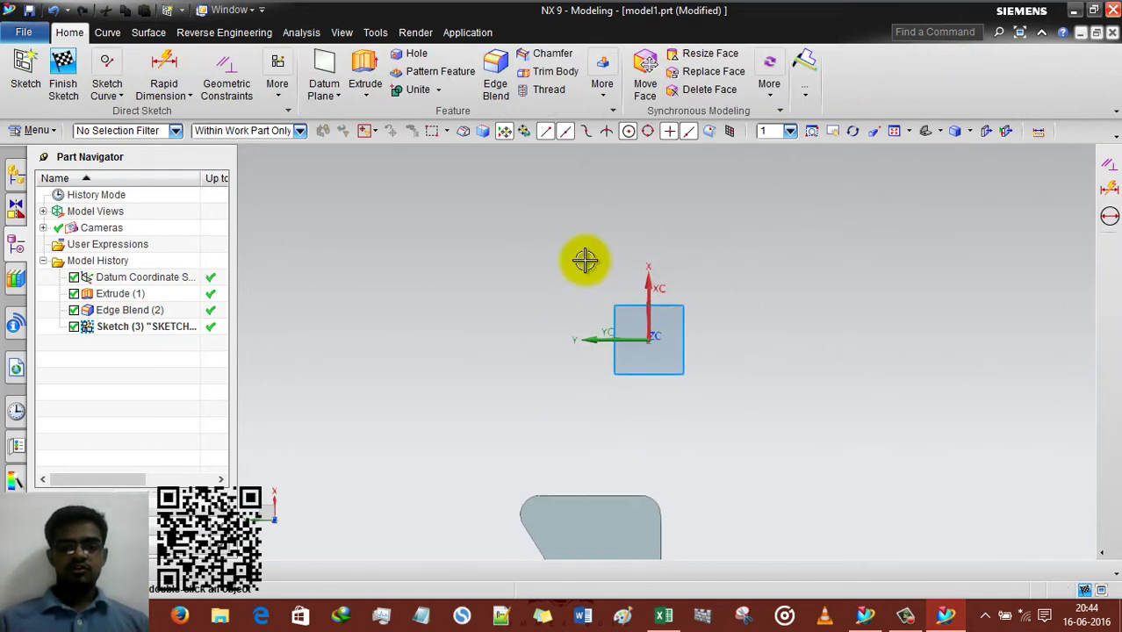
Review the Geometric Constraints panel, close it, and show the sketch curve types
{"action": "left_click", "coordinate": [228, 86]}
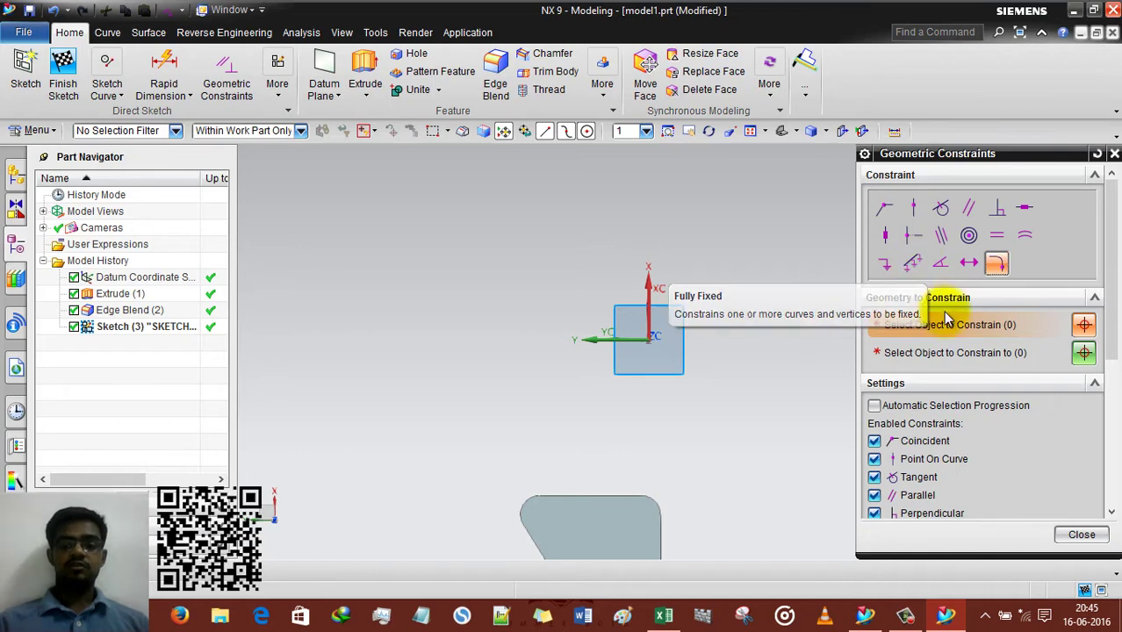
{"action": "left_click", "coordinate": [1082, 534]}
{"action": "left_click", "coordinate": [109, 95]}
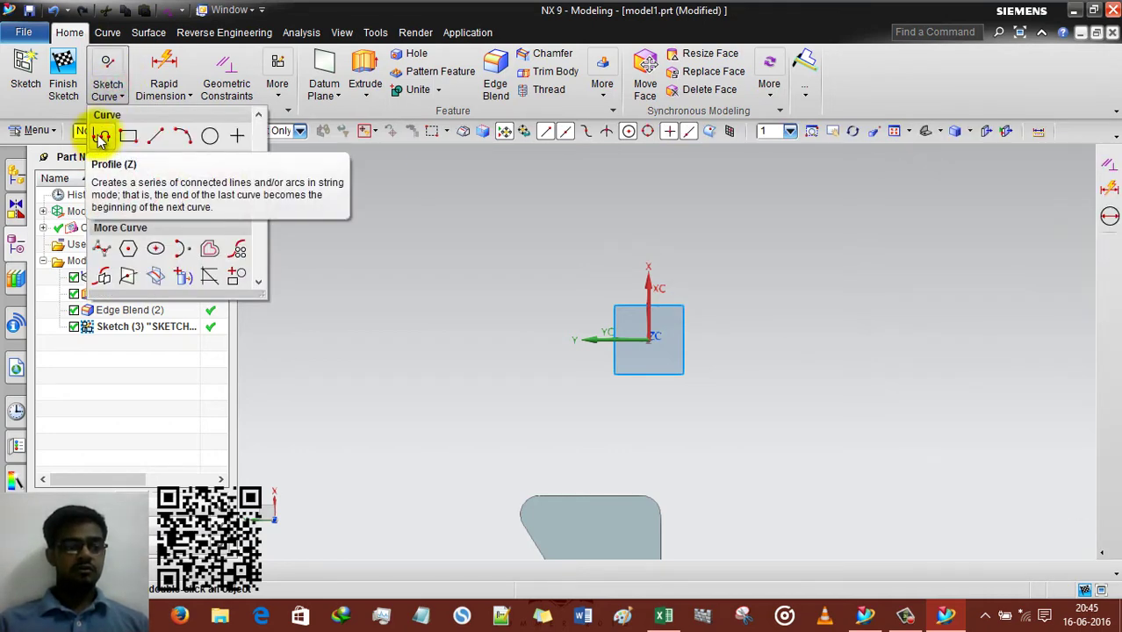
Draw a Profile of a 155 slanted line and a 145 horizontal line at 37°
{"action": "left_click", "coordinate": [101, 138]}
{"action": "left_click", "coordinate": [454, 210]}
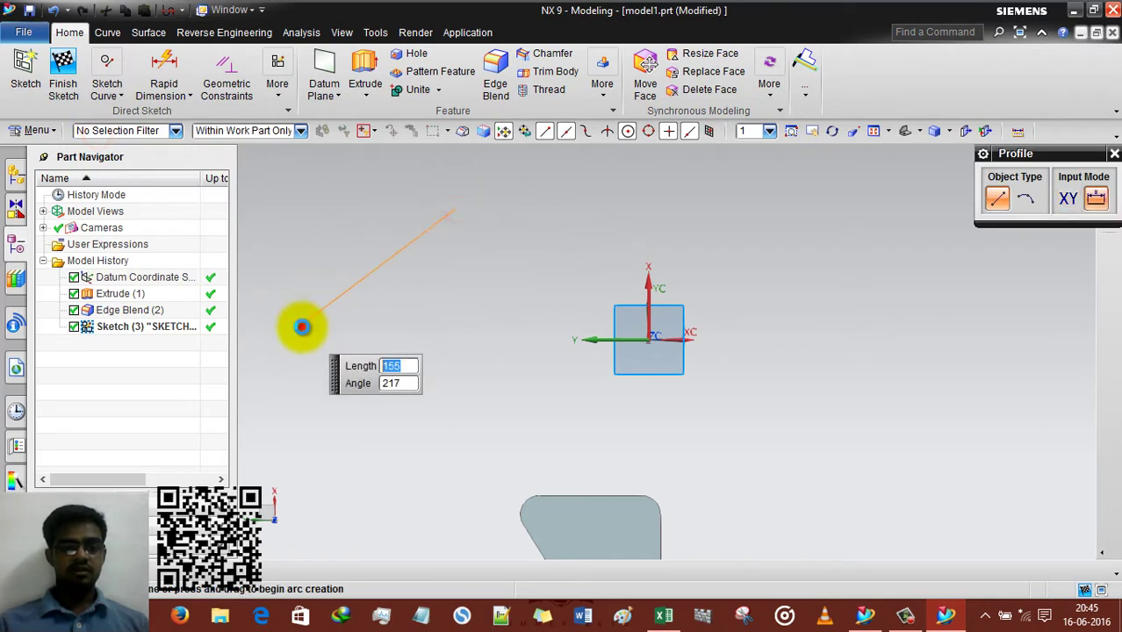
{"action": "left_click", "coordinate": [301, 326]}
{"action": "left_click", "coordinate": [481, 324]}
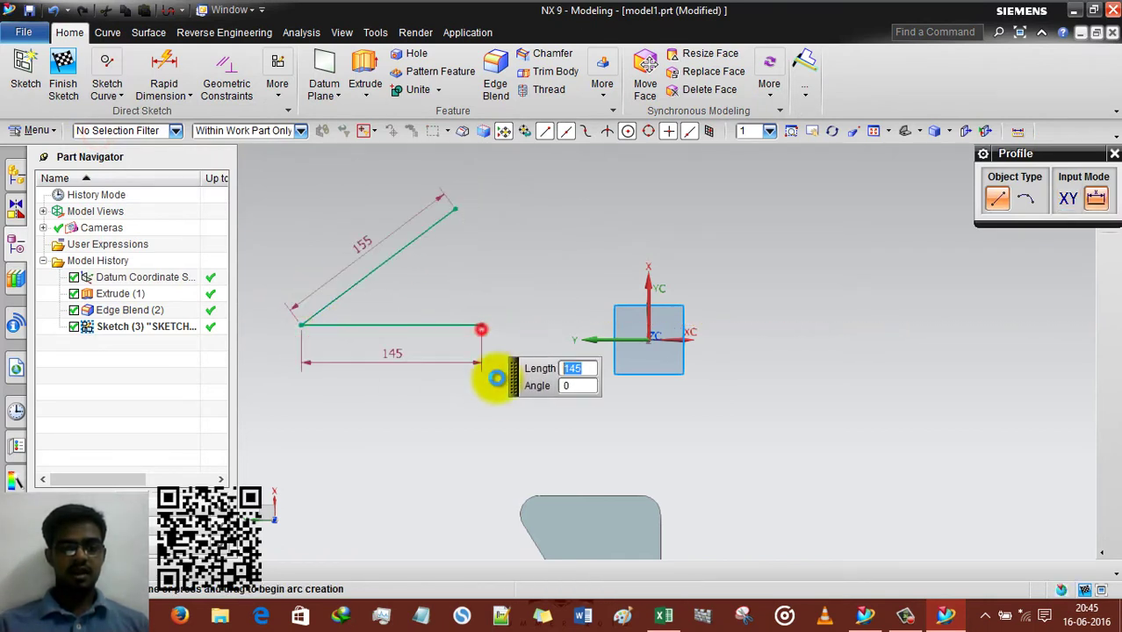
{"action": "left_click", "coordinate": [1114, 154]}
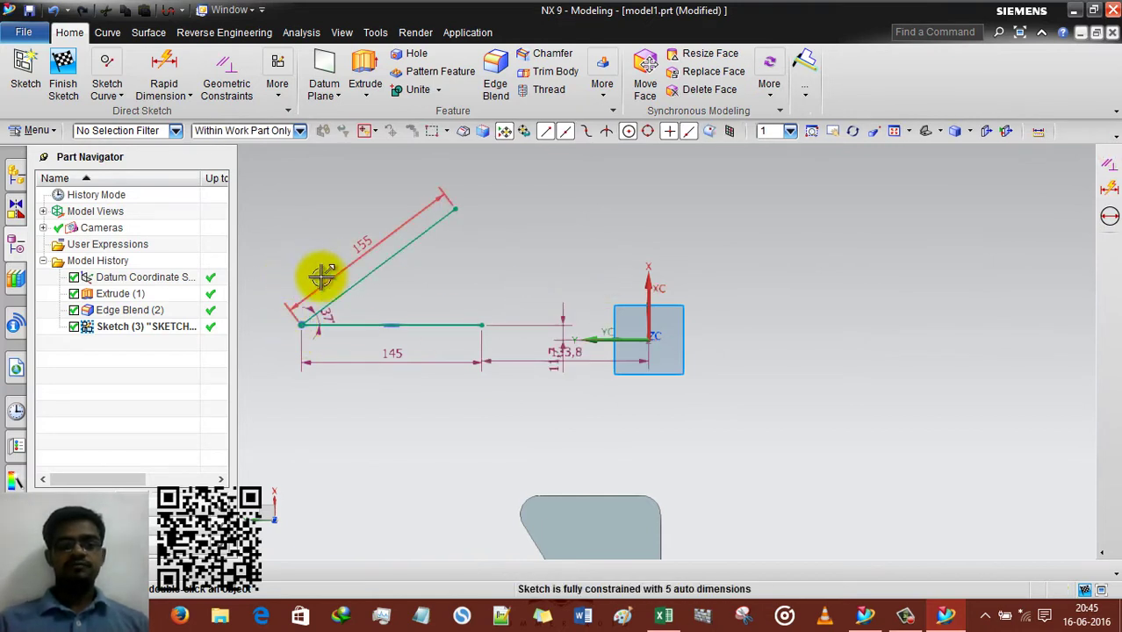
{"action": "scroll", "coordinate": [290, 252], "scroll_direction": "up", "scroll_amount": 2}
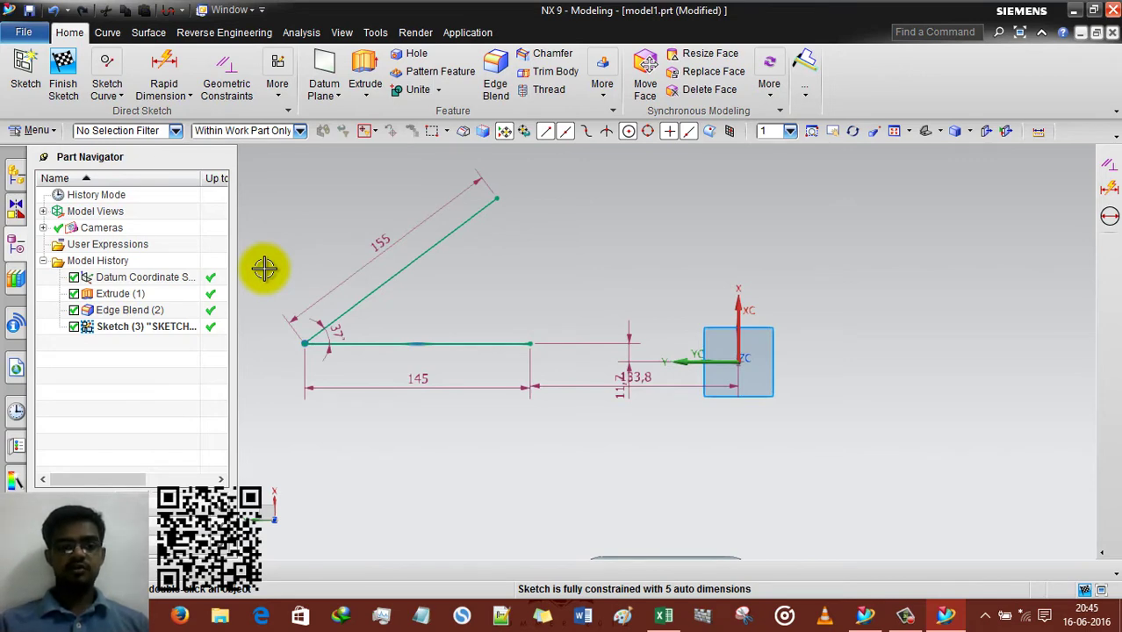
Apply a Fixed constraint to the slanted line and test dragging the horizontal line
{"action": "left_click", "coordinate": [224, 68]}
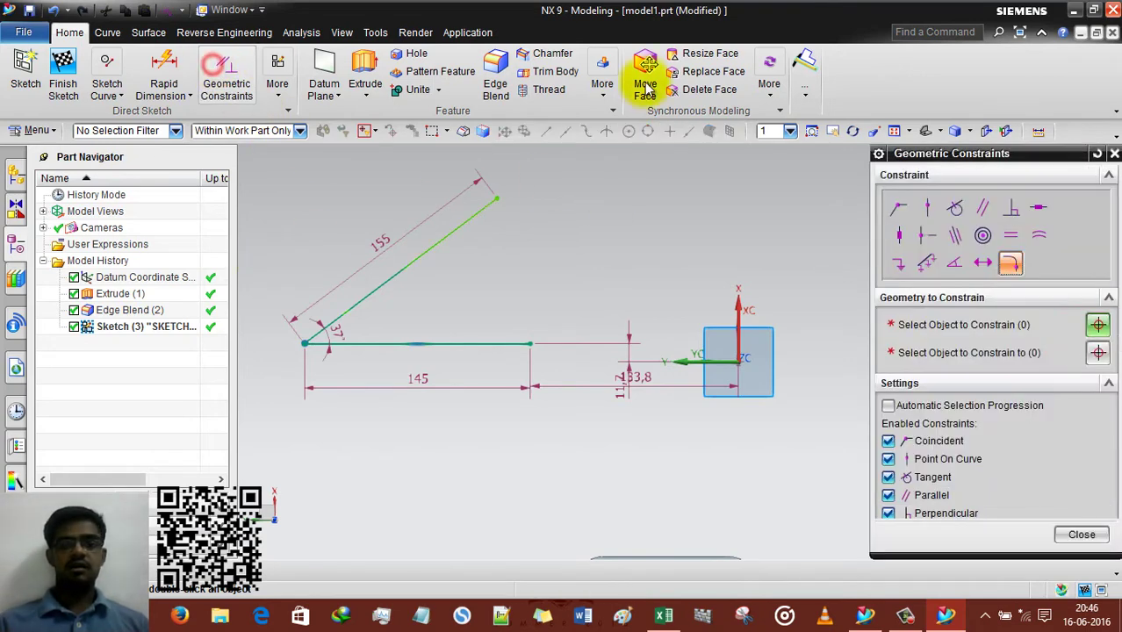
{"action": "left_click", "coordinate": [886, 263]}
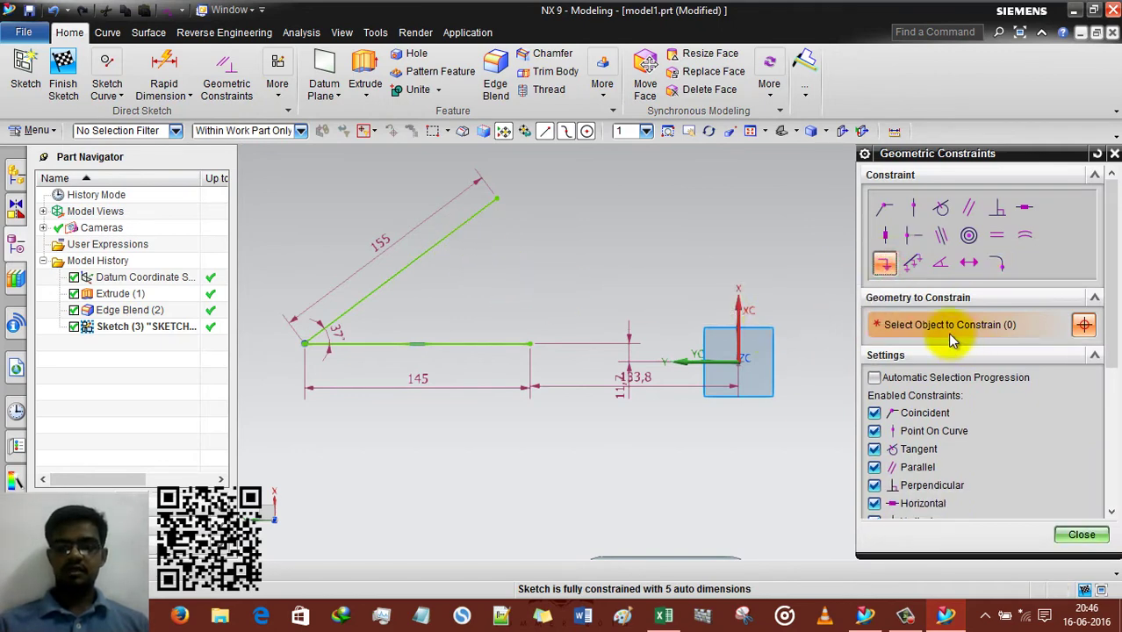
{"action": "left_click", "coordinate": [430, 250]}
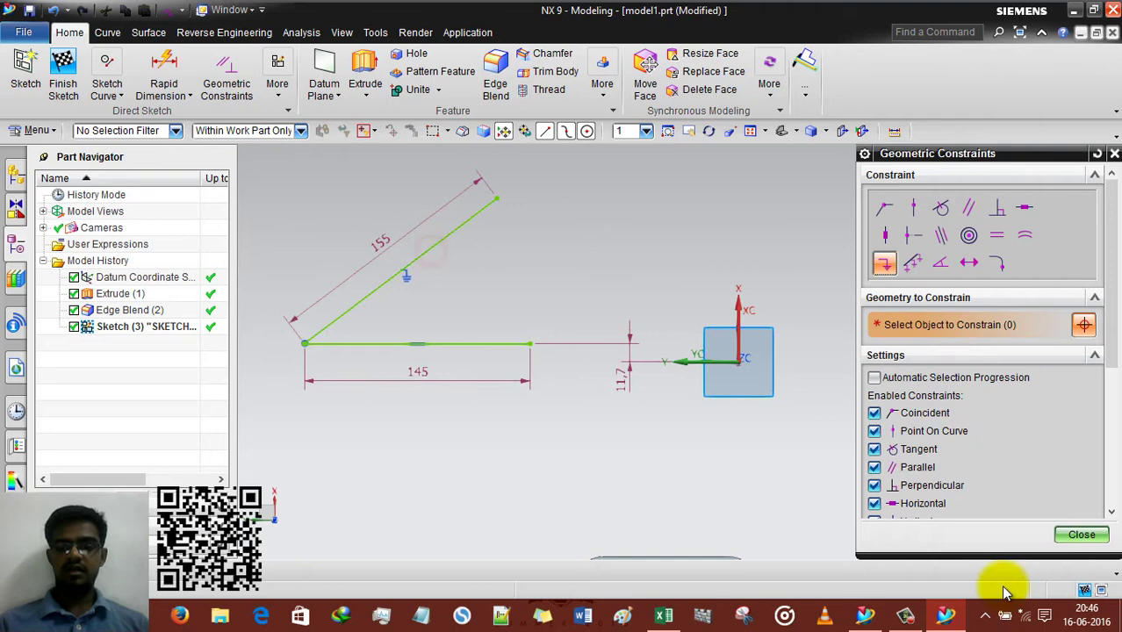
{"action": "left_click", "coordinate": [1081, 534]}
{"action": "left_click_drag", "start_coordinate": [400, 345], "coordinate": [560, 344]}
{"action": "scroll", "coordinate": [496, 306], "scroll_direction": "up", "scroll_amount": 2}
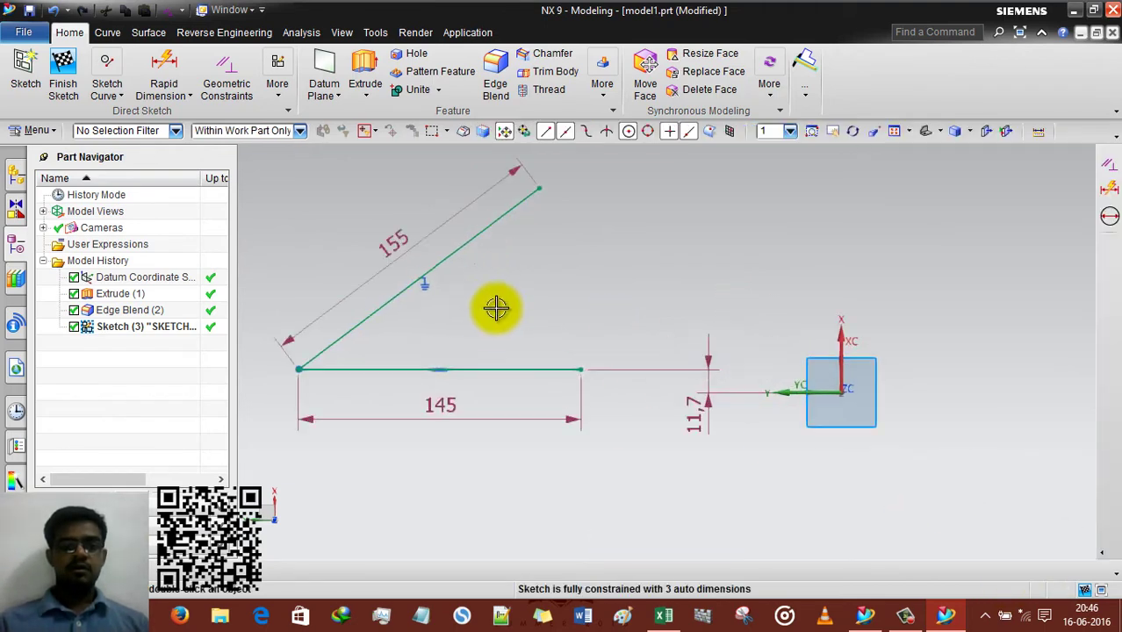
Change the slanted line's 155 length dimension to 200
{"action": "double_click", "coordinate": [392, 236]}
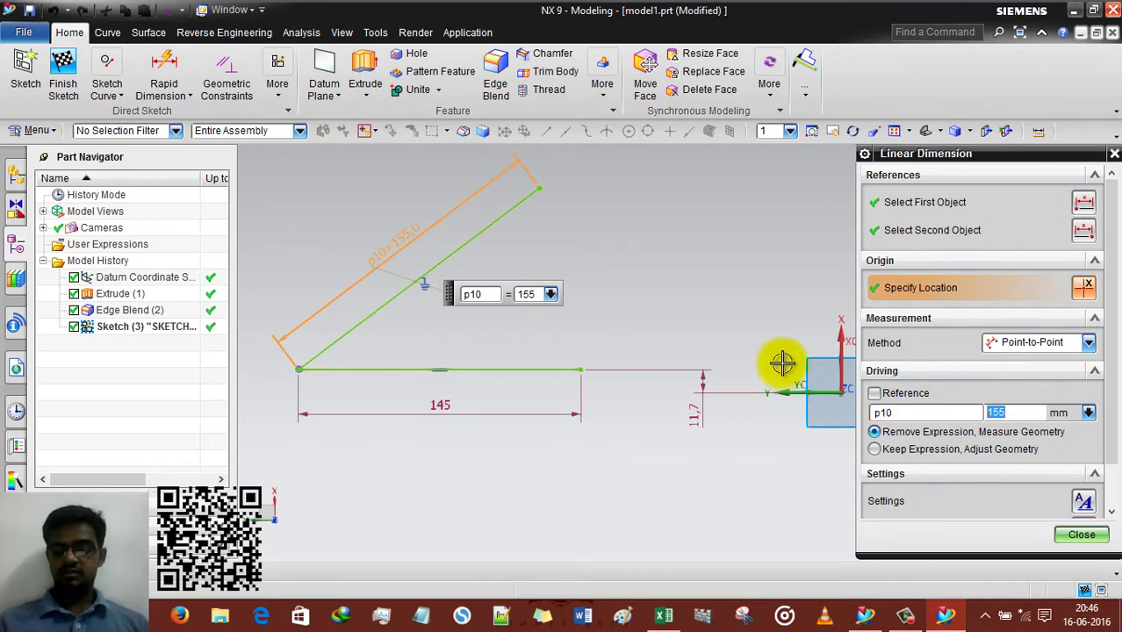
{"action": "middle_click", "coordinate": [644, 323]}
{"action": "scroll", "coordinate": [645, 351], "scroll_direction": "up", "scroll_amount": 2}
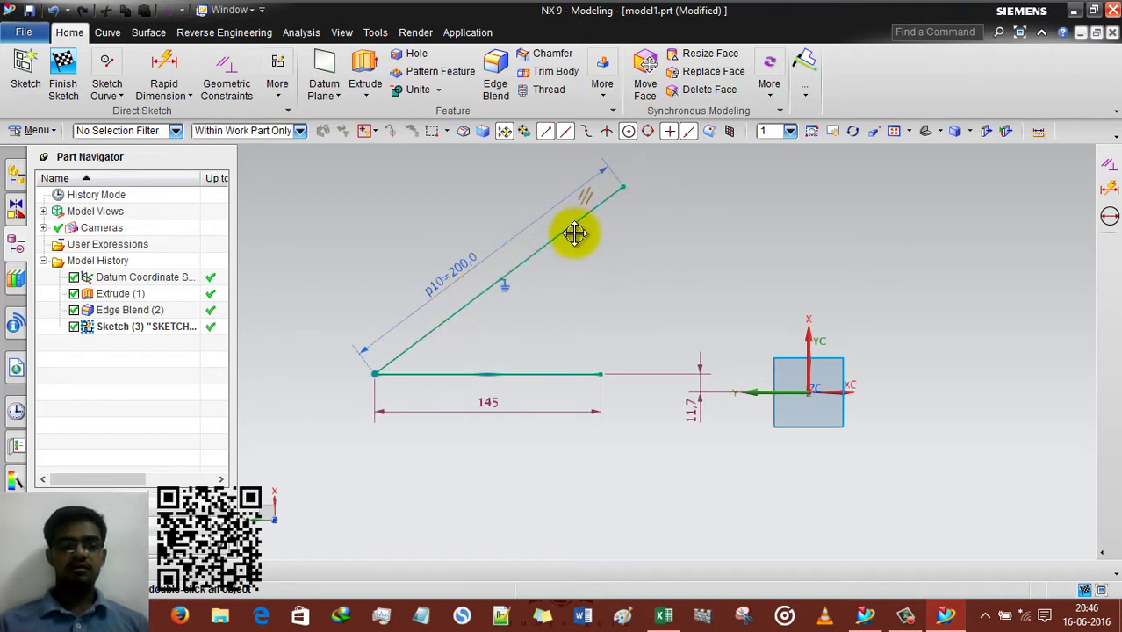
Delete the p10 length dimension and drag the slanted line shorter to 183.5
{"action": "mouse_move", "coordinate": [575, 233]}
{"action": "left_mouse_down"}
{"action": "mouse_move", "coordinate": [514, 279]}
{"action": "mouse_move", "coordinate": [566, 244]}
{"action": "left_mouse_up"}
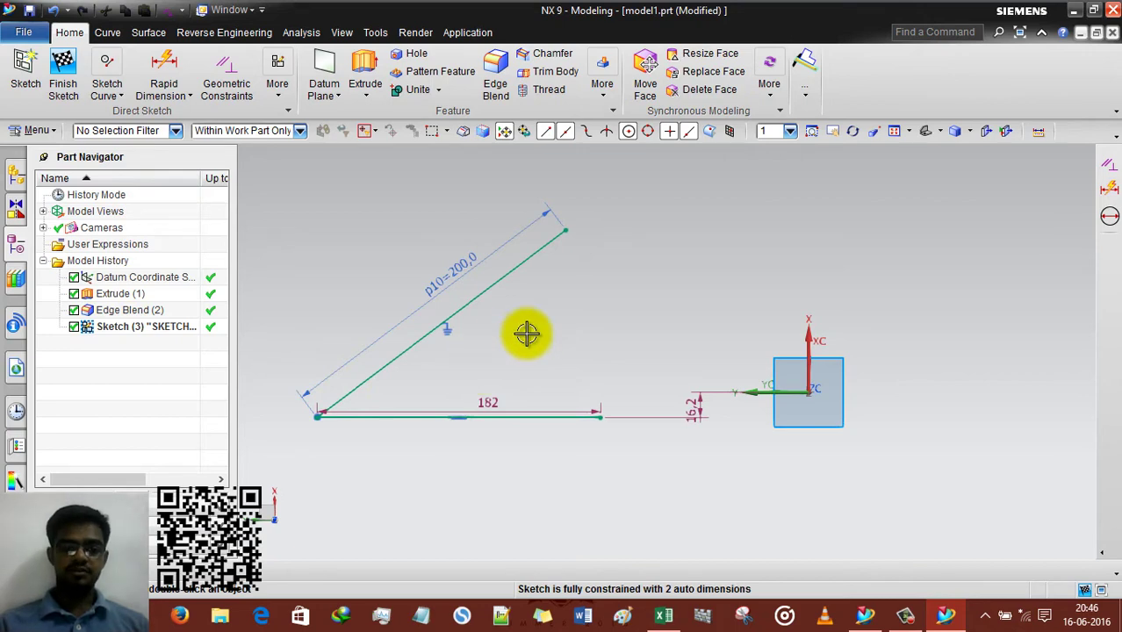
{"action": "scroll", "coordinate": [509, 303], "scroll_direction": "up", "scroll_amount": 3}
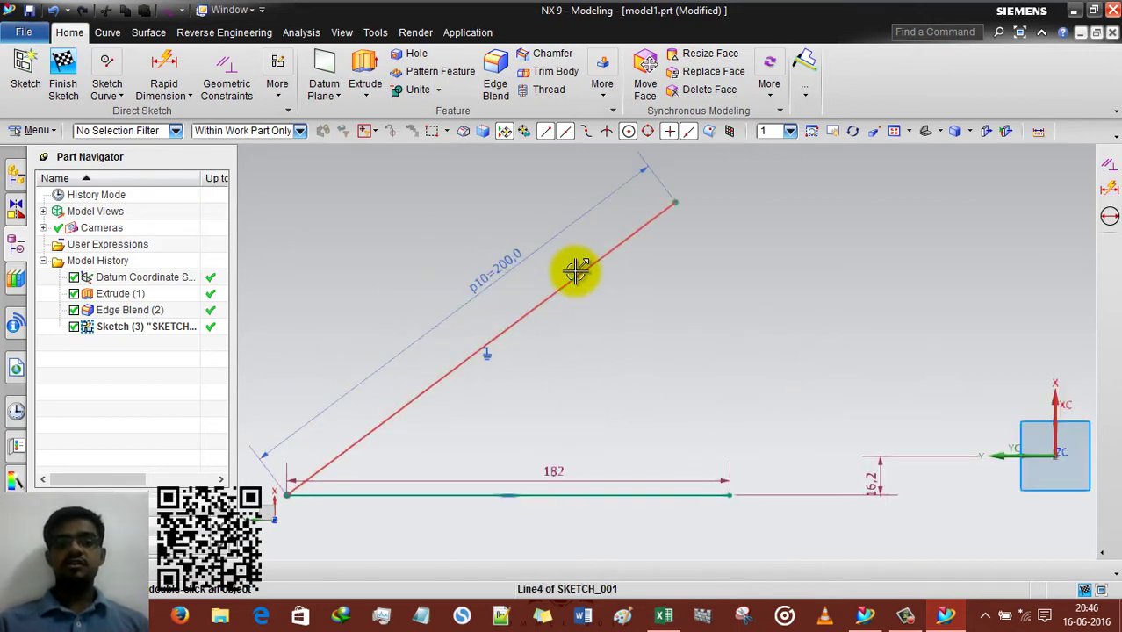
{"action": "scroll", "coordinate": [573, 289], "scroll_direction": "down", "scroll_amount": 3}
{"action": "left_click", "coordinate": [529, 272]}
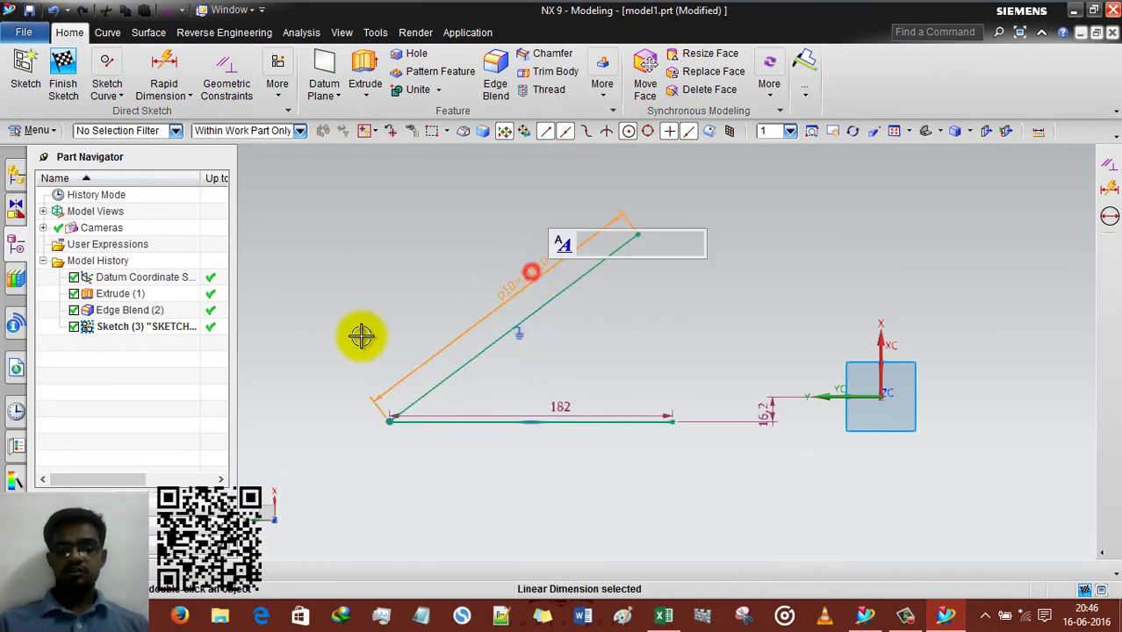
{"action": "right_click", "coordinate": [520, 292]}
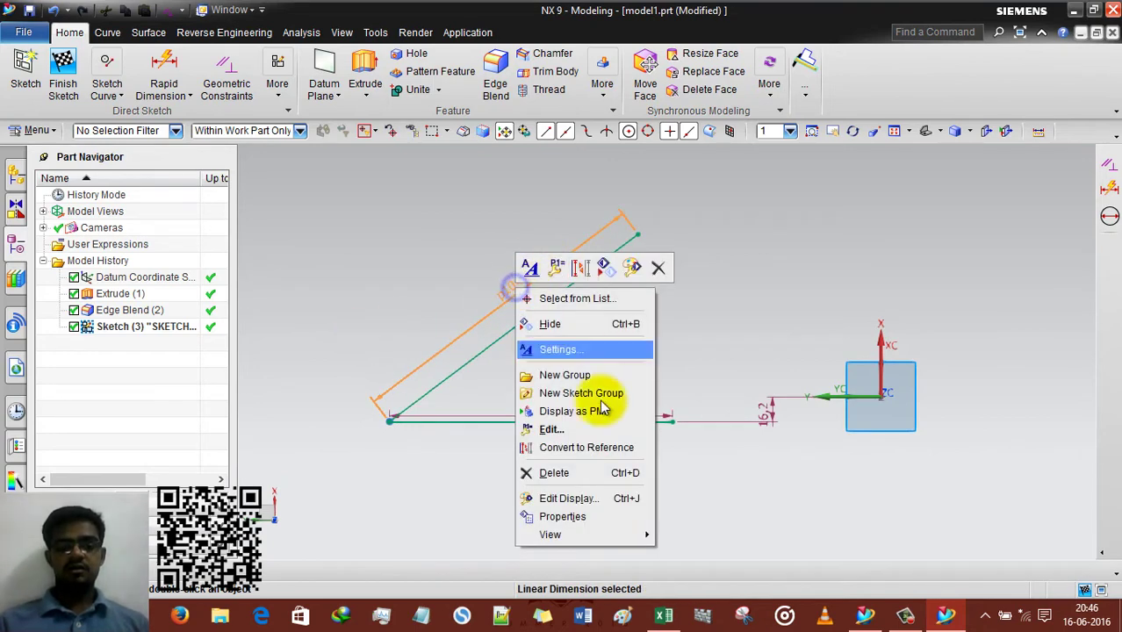
{"action": "left_click", "coordinate": [569, 474]}
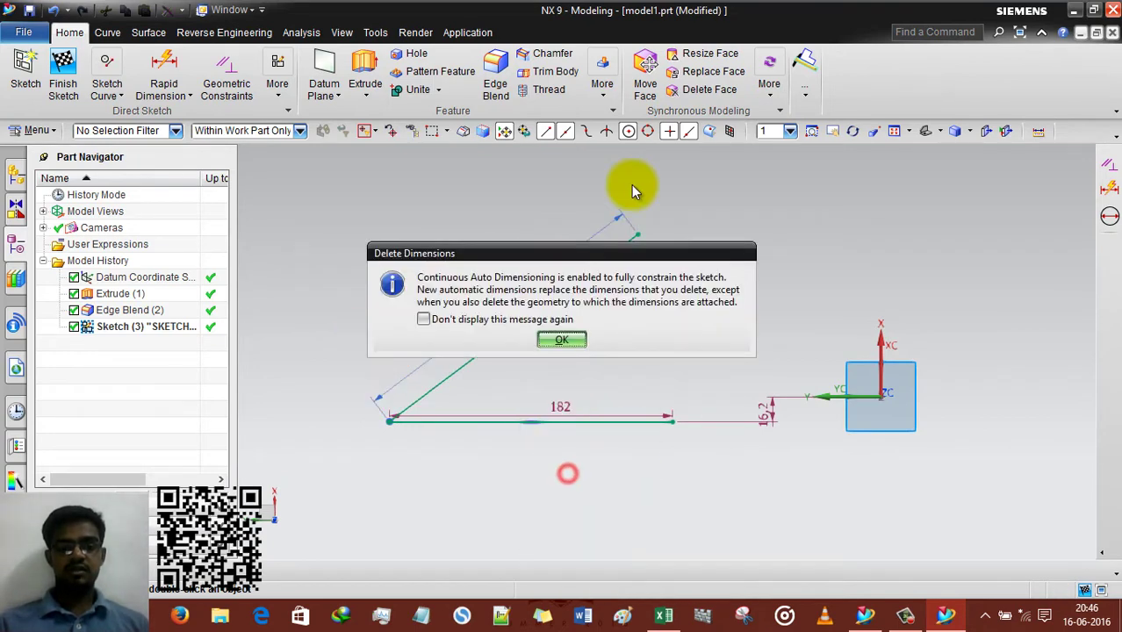
{"action": "left_click", "coordinate": [561, 342]}
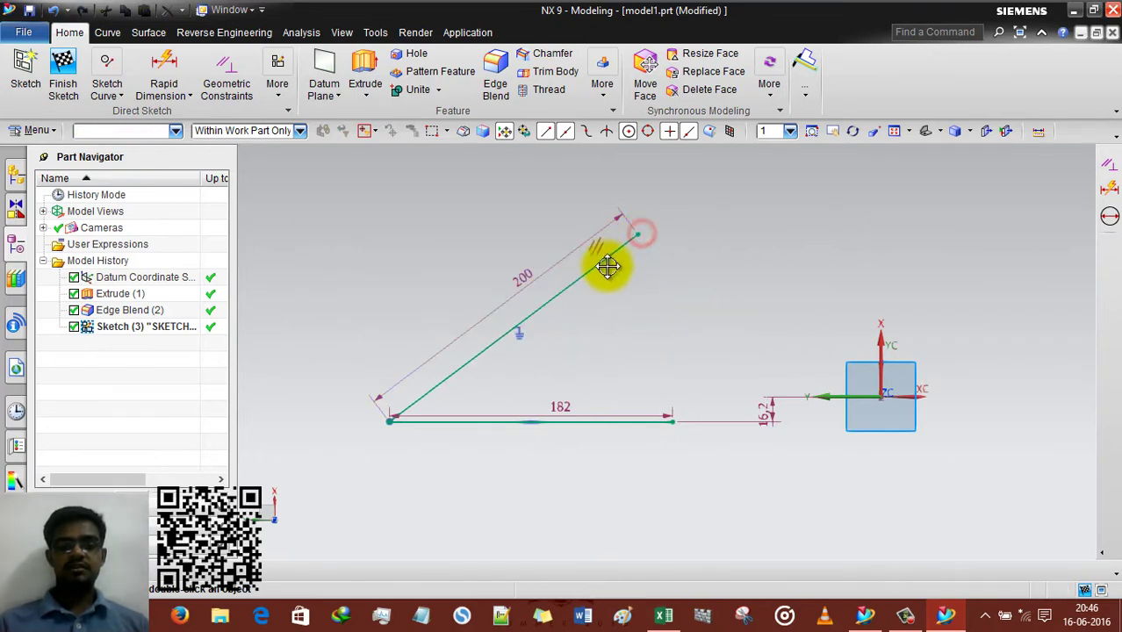
{"action": "mouse_move", "coordinate": [594, 183]}
{"action": "left_mouse_down"}
{"action": "mouse_move", "coordinate": [631, 351]}
{"action": "mouse_move", "coordinate": [566, 286]}
{"action": "mouse_move", "coordinate": [634, 158]}
{"action": "mouse_move", "coordinate": [584, 283]}
{"action": "mouse_move", "coordinate": [616, 176]}
{"action": "mouse_move", "coordinate": [617, 251]}
{"action": "left_mouse_up"}
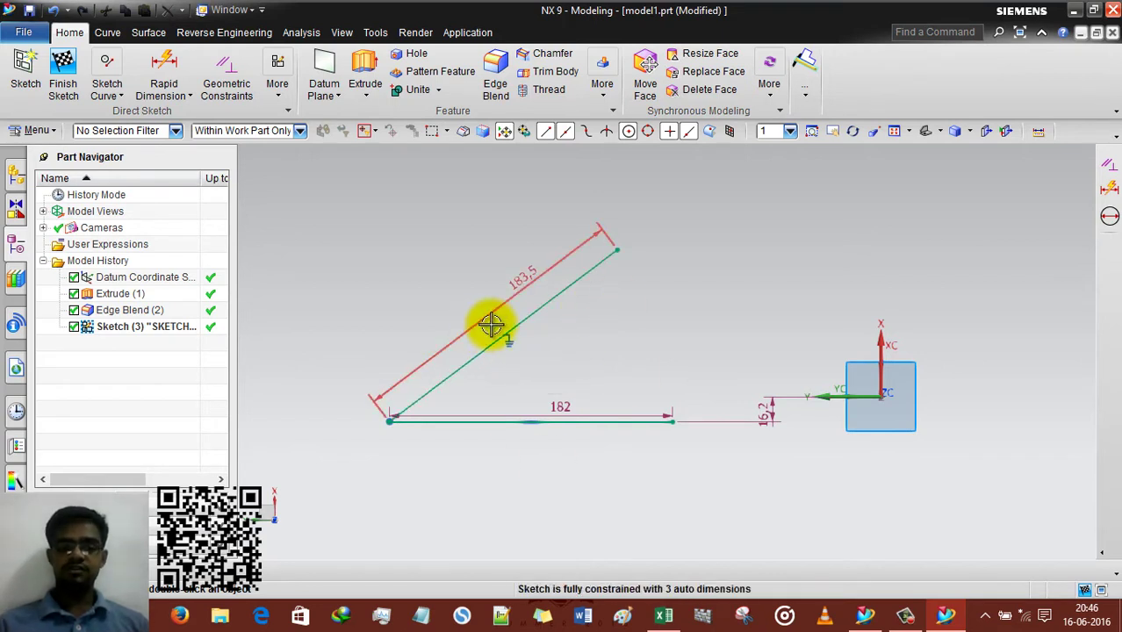
Replace the inclined line's Fixed constraint with a Fully Fixed constraint
{"action": "right_click", "coordinate": [511, 348]}
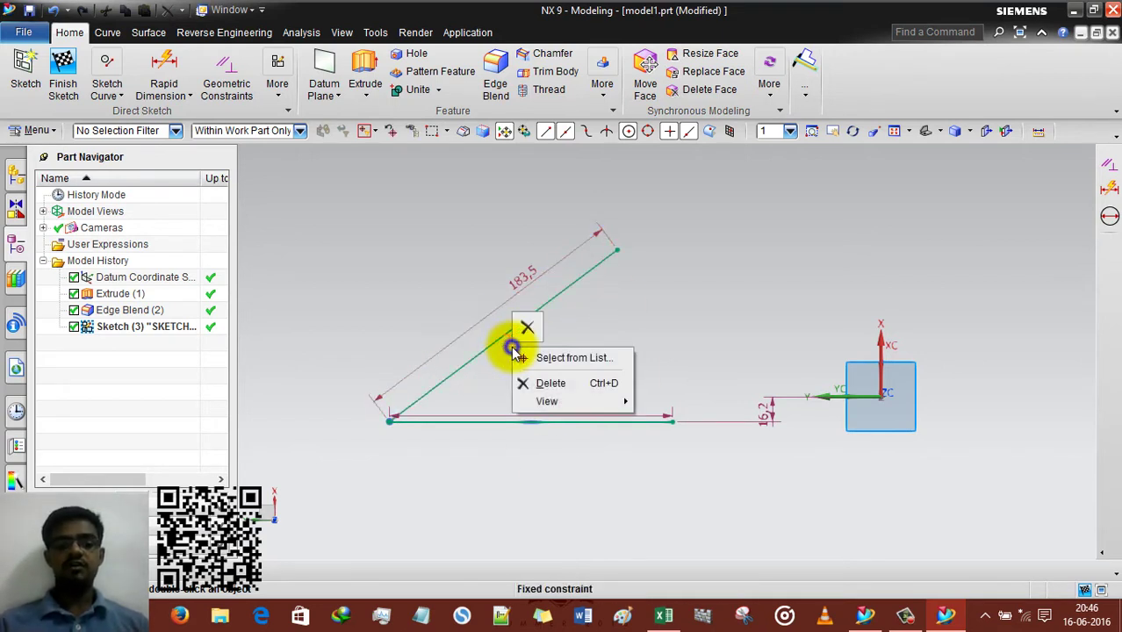
{"action": "left_click", "coordinate": [536, 383]}
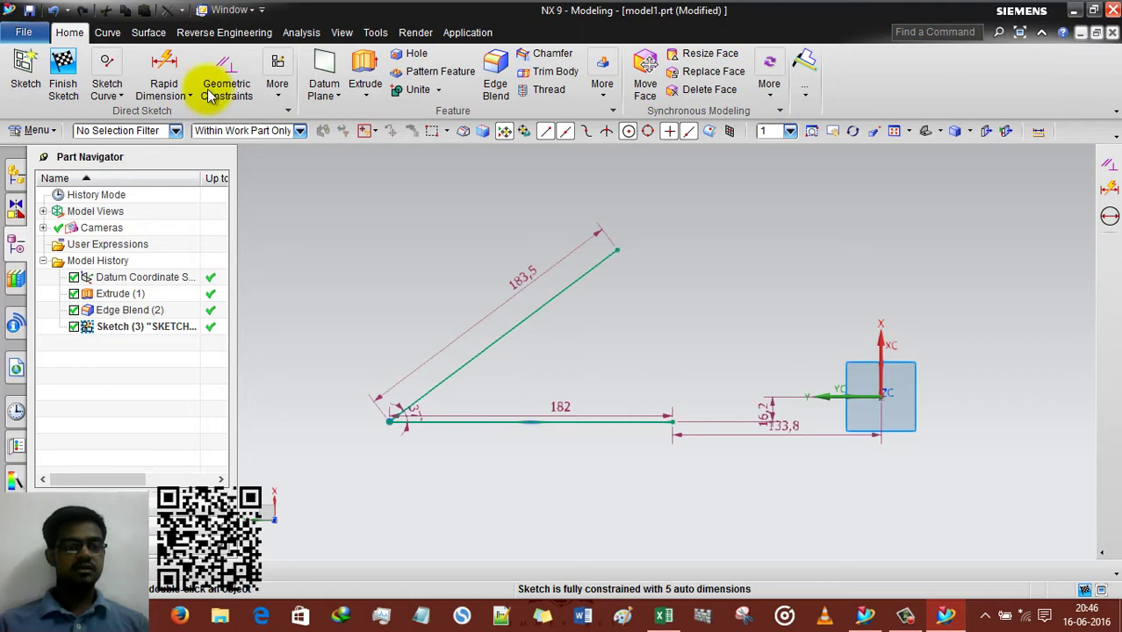
{"action": "left_click", "coordinate": [244, 93]}
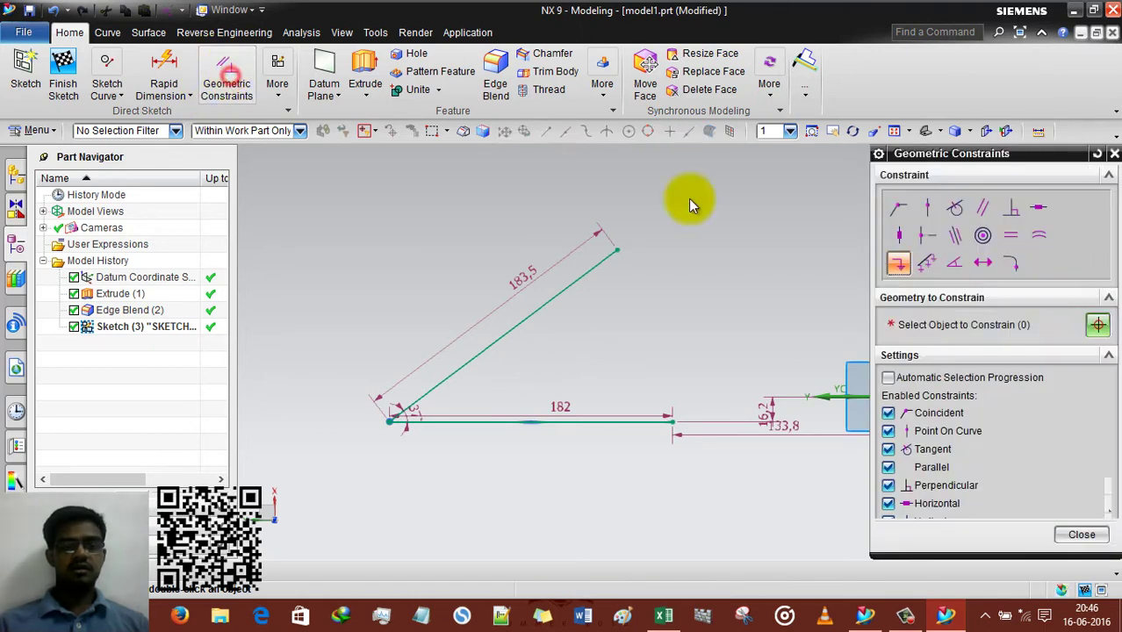
{"action": "left_click", "coordinate": [912, 263]}
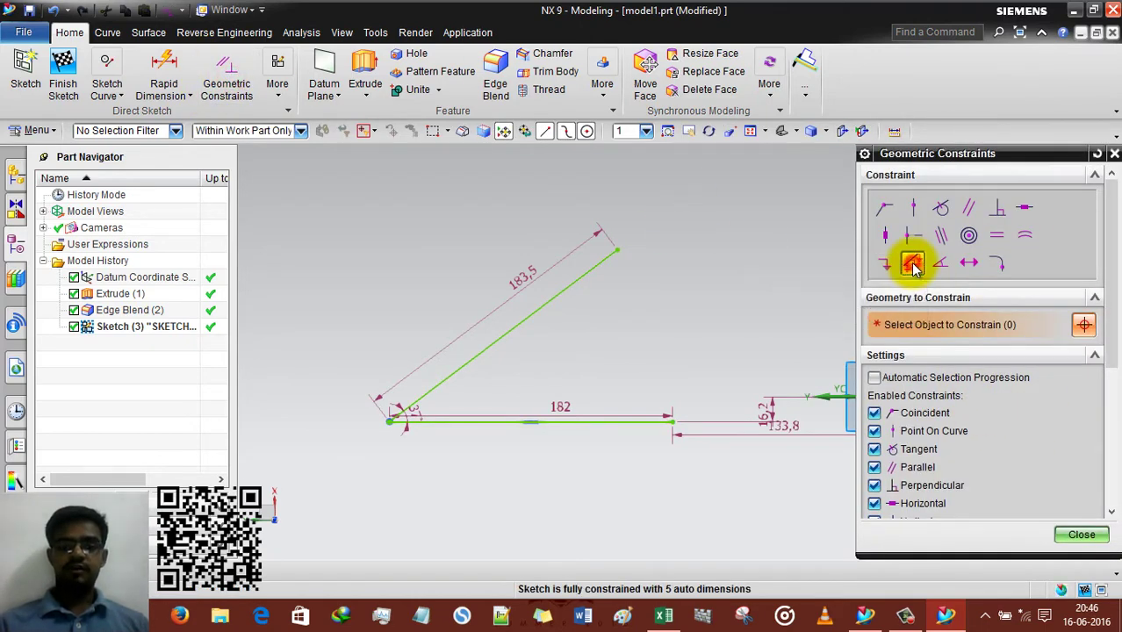
{"action": "left_click", "coordinate": [525, 322]}
{"action": "left_click", "coordinate": [1063, 533]}
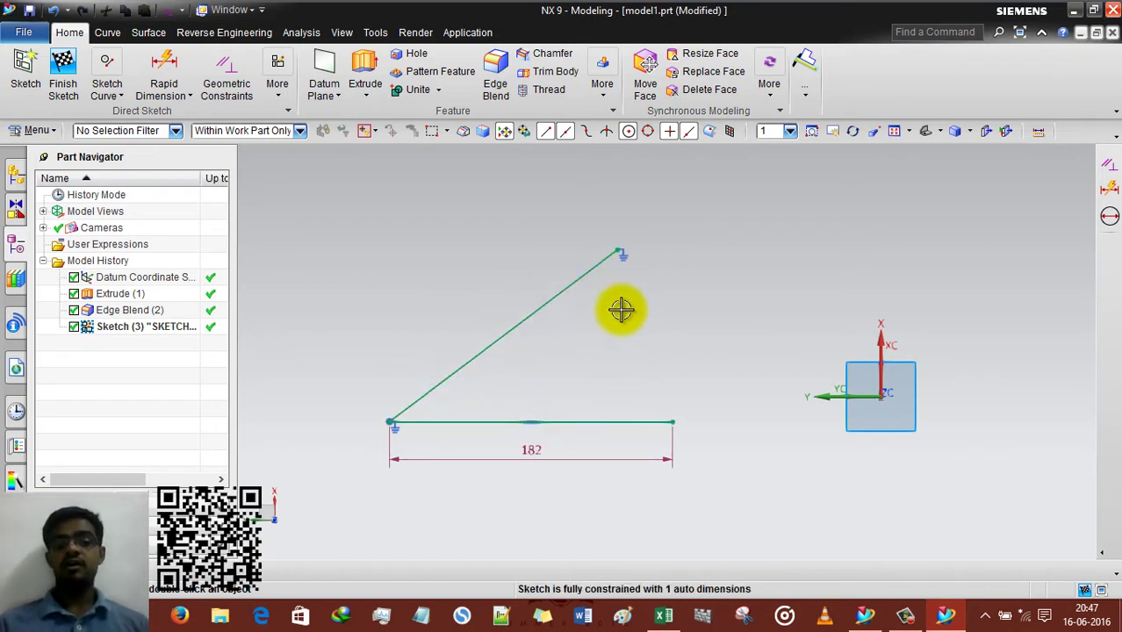
Select sketch geometry, then reopen and close Geometric Constraints without changes
{"action": "left_click", "coordinate": [616, 248]}
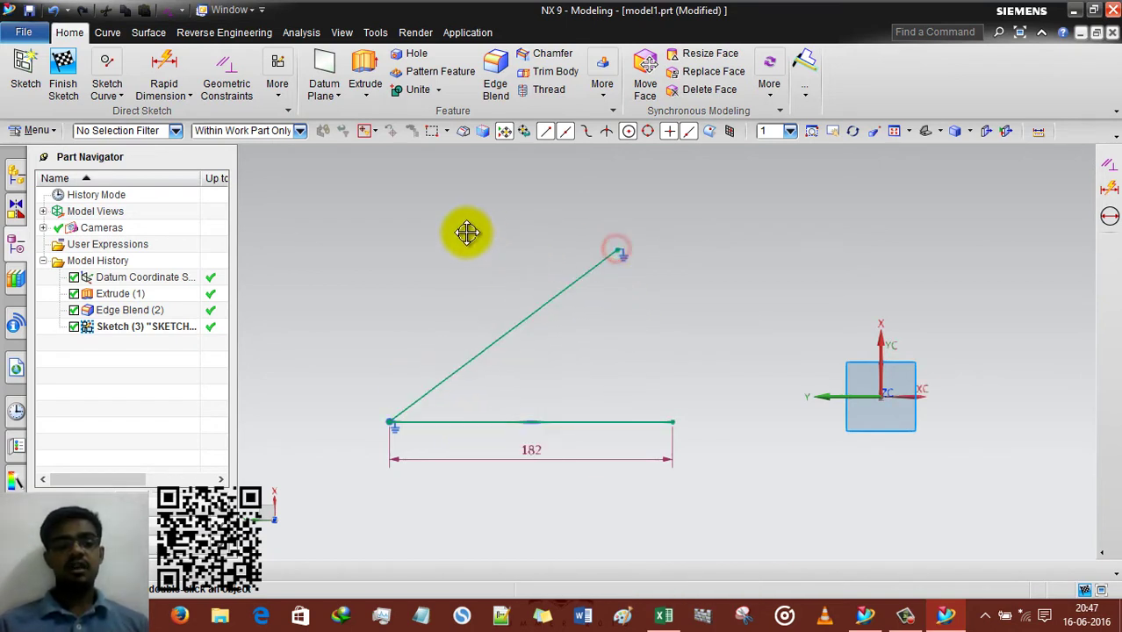
{"action": "left_click", "coordinate": [518, 313]}
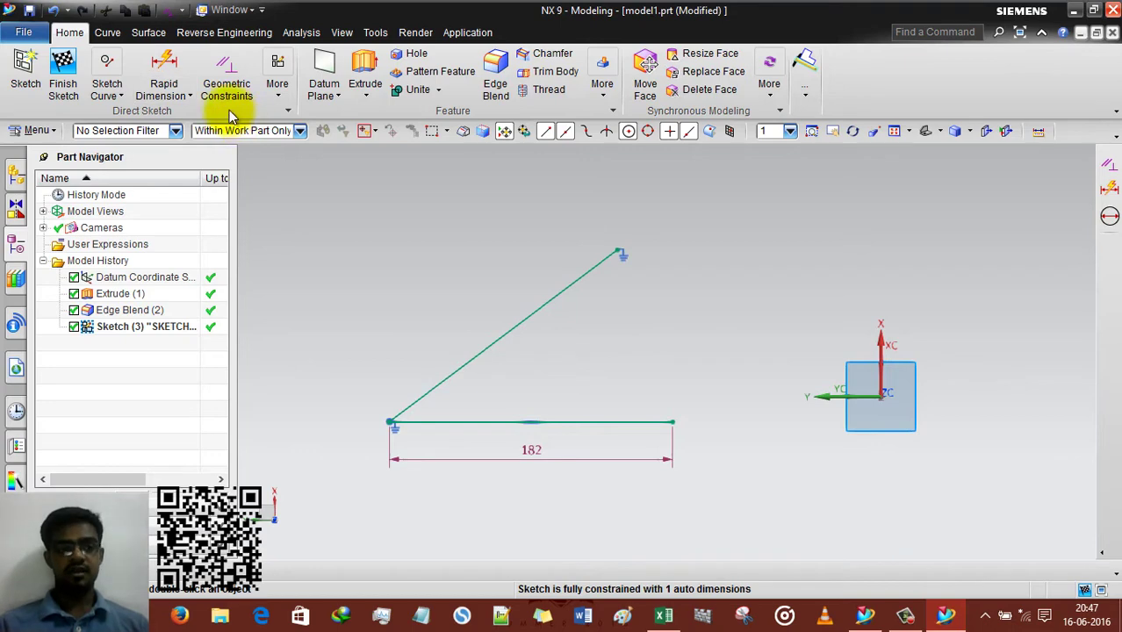
{"action": "left_click", "coordinate": [226, 75]}
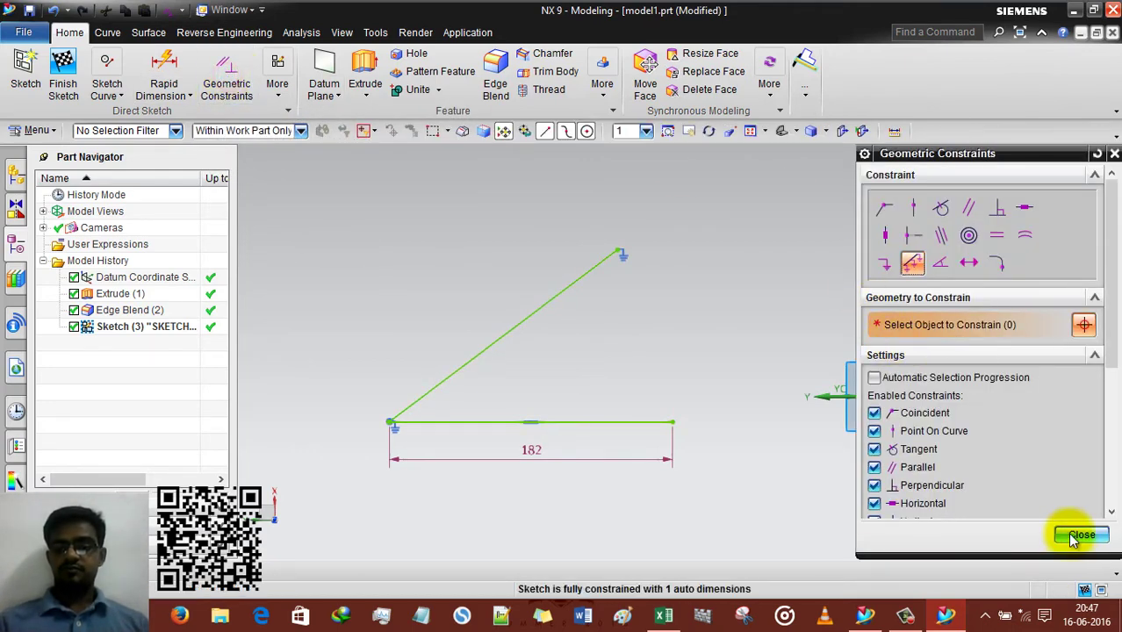
{"action": "left_click", "coordinate": [1071, 534]}
Replace the inclined line's Fully Fixed constraint with a Constant Angle constraint
{"action": "right_click", "coordinate": [625, 270]}
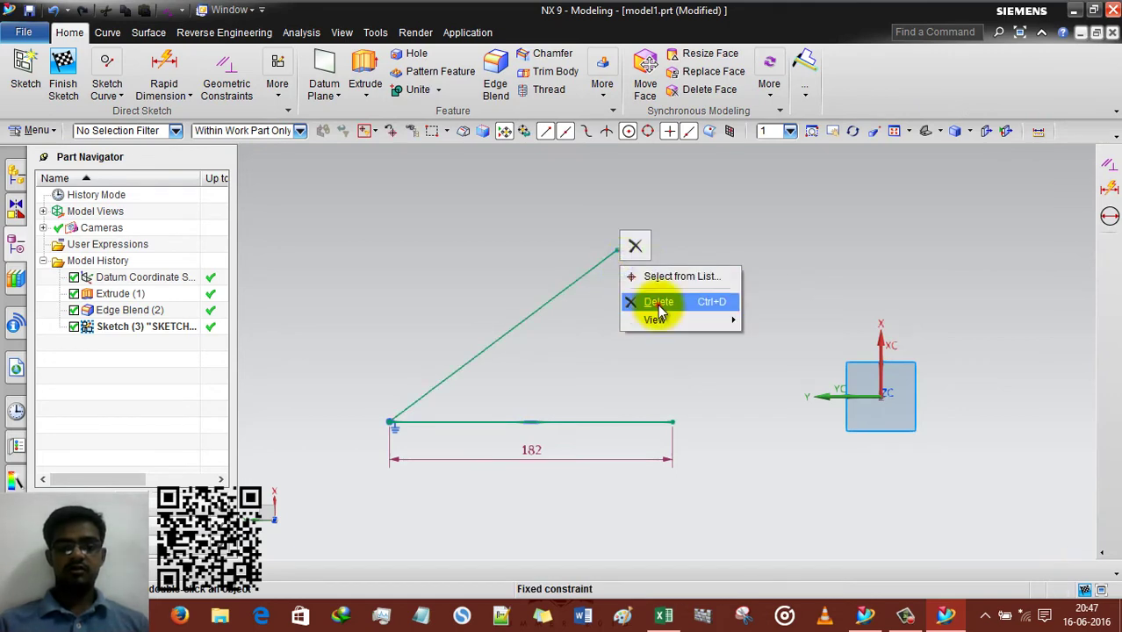
{"action": "left_click", "coordinate": [659, 305]}
{"action": "left_click", "coordinate": [225, 61]}
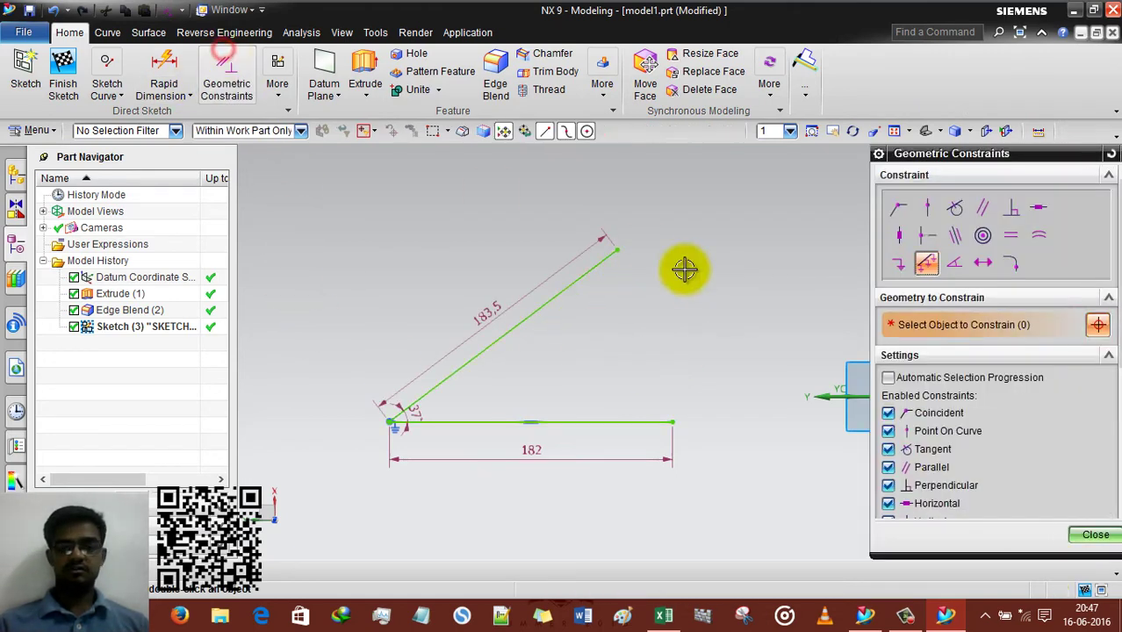
{"action": "left_click", "coordinate": [940, 261]}
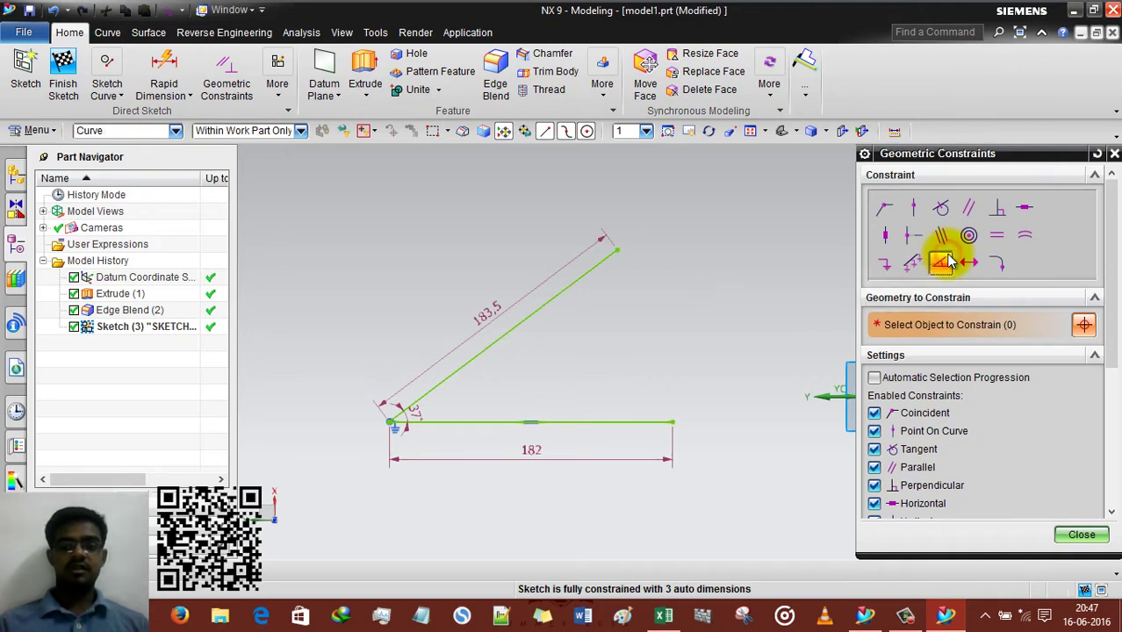
{"action": "left_click", "coordinate": [939, 325]}
{"action": "left_click", "coordinate": [515, 325]}
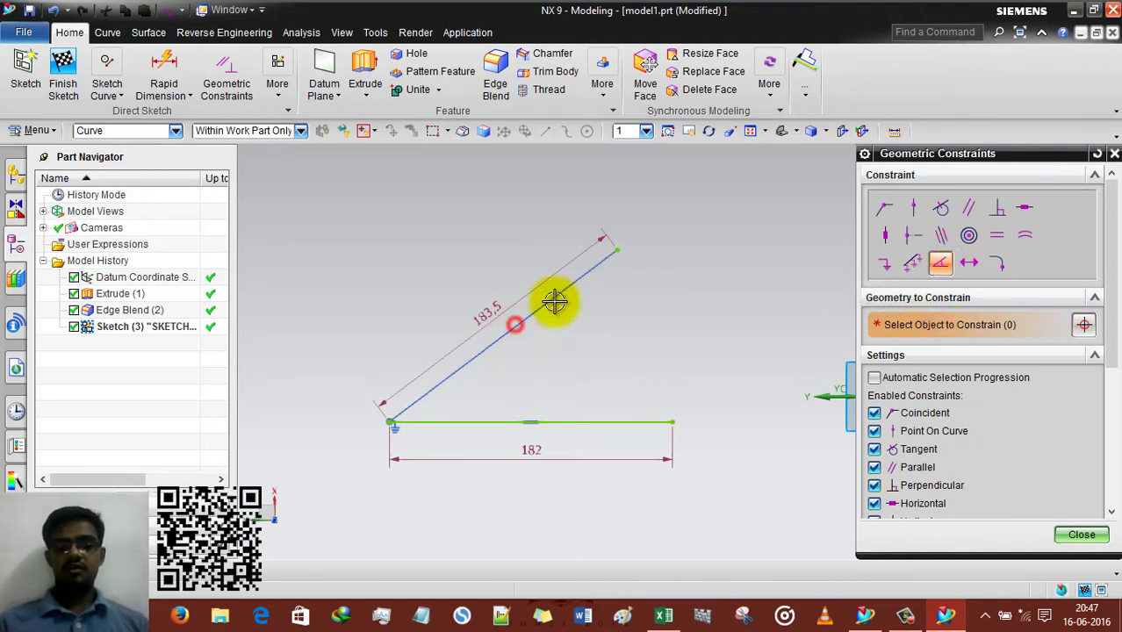
{"action": "left_click", "coordinate": [1082, 534]}
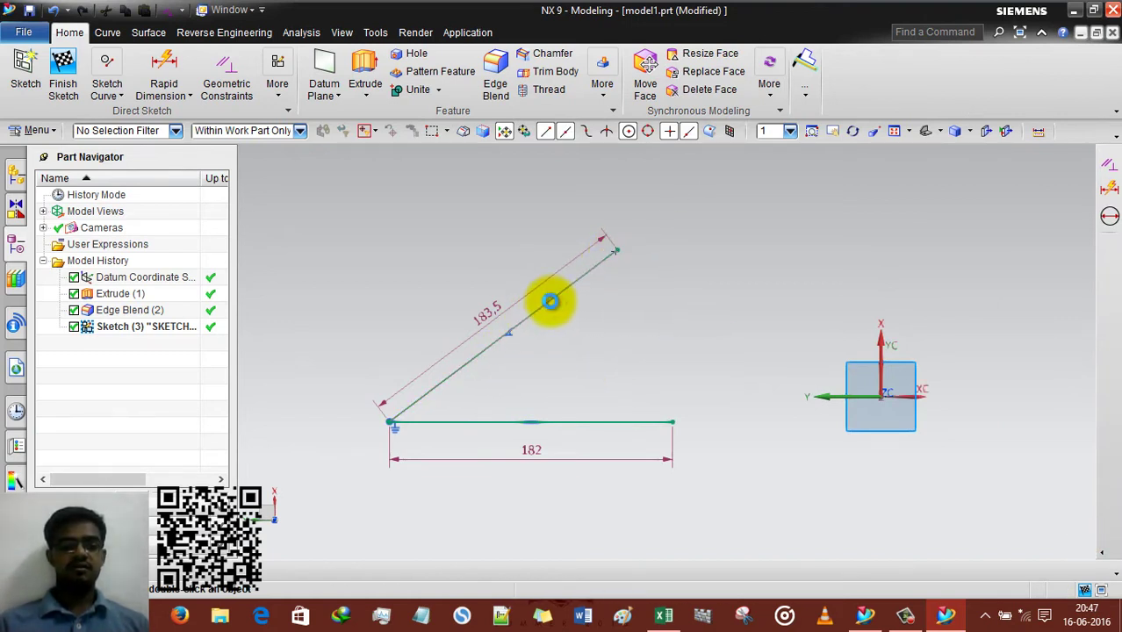
Delete the origin's fixed constraint and drag the lines to 182.1 slanted, 167.7 horizontal
{"action": "left_click", "coordinate": [550, 301]}
{"action": "right_click", "coordinate": [398, 437]}
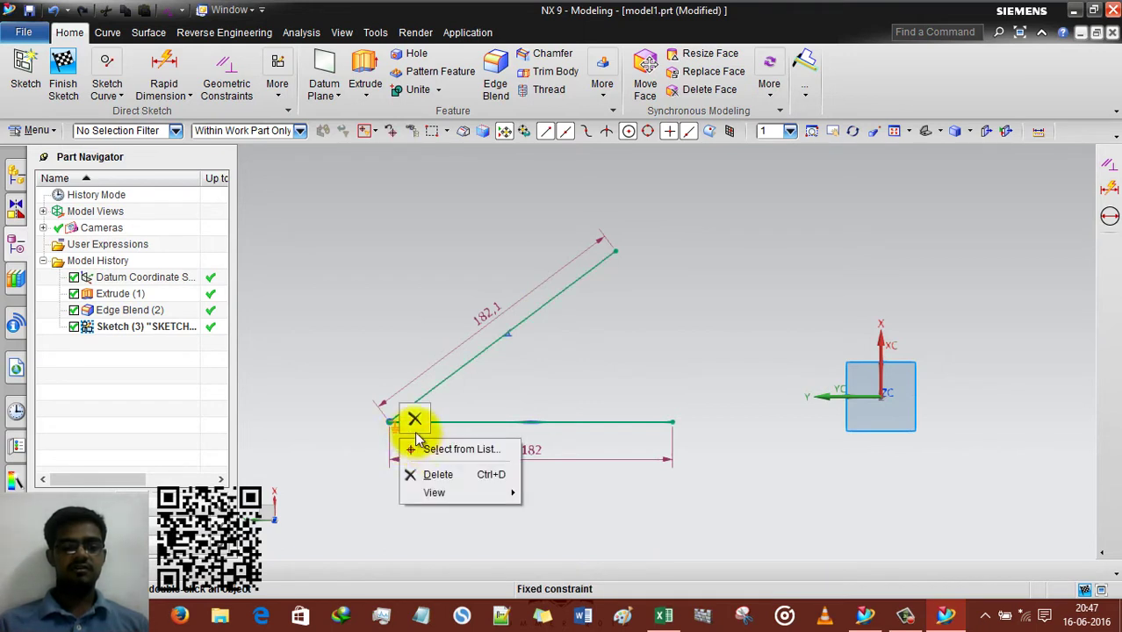
{"action": "left_click", "coordinate": [440, 474]}
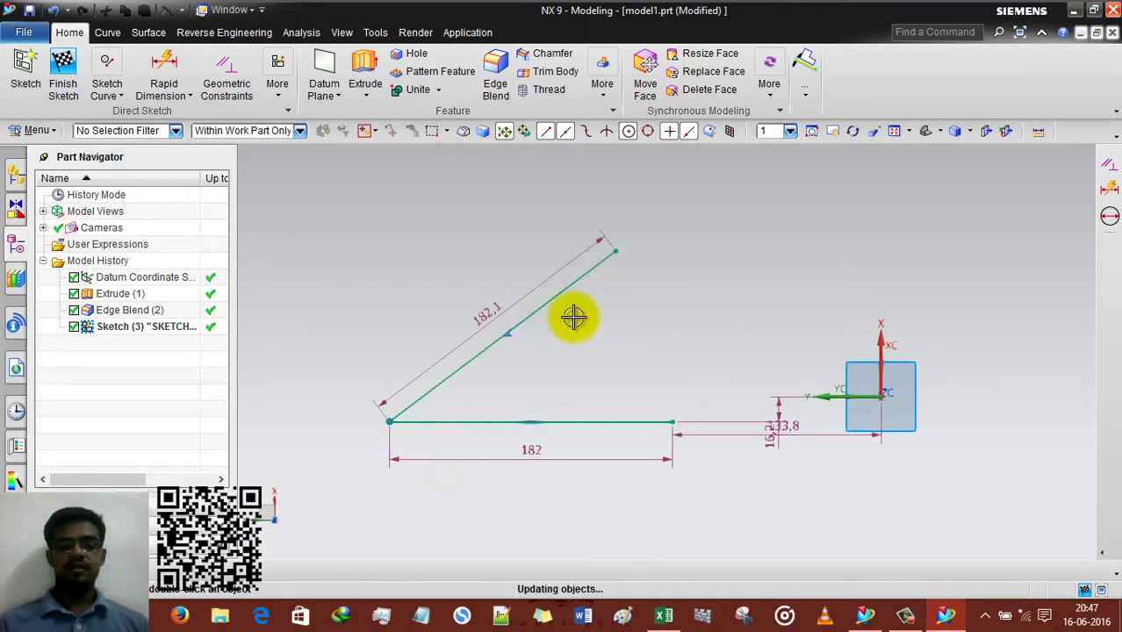
{"action": "mouse_move", "coordinate": [545, 301]}
{"action": "left_mouse_down"}
{"action": "mouse_move", "coordinate": [648, 366]}
{"action": "mouse_move", "coordinate": [584, 356]}
{"action": "mouse_move", "coordinate": [464, 201]}
{"action": "mouse_move", "coordinate": [537, 326]}
{"action": "mouse_move", "coordinate": [493, 272]}
{"action": "mouse_move", "coordinate": [561, 303]}
{"action": "mouse_move", "coordinate": [571, 294]}
{"action": "left_mouse_up"}
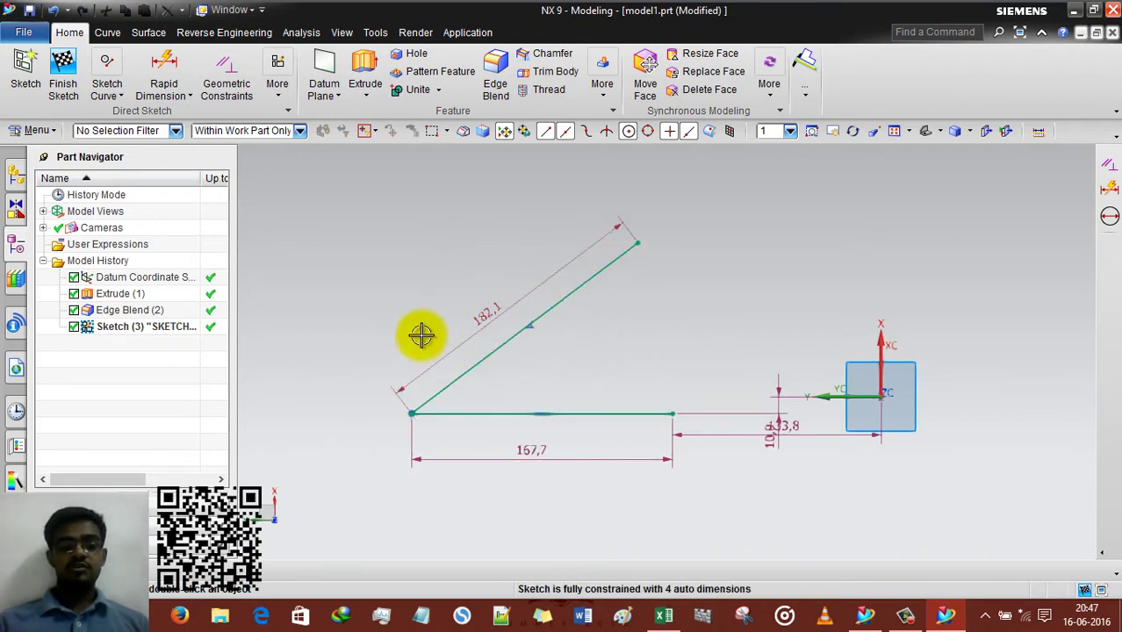
Drag the constant-angle line so it stays 182.1 while the horizontal becomes 148.2
{"action": "left_click", "coordinate": [227, 75]}
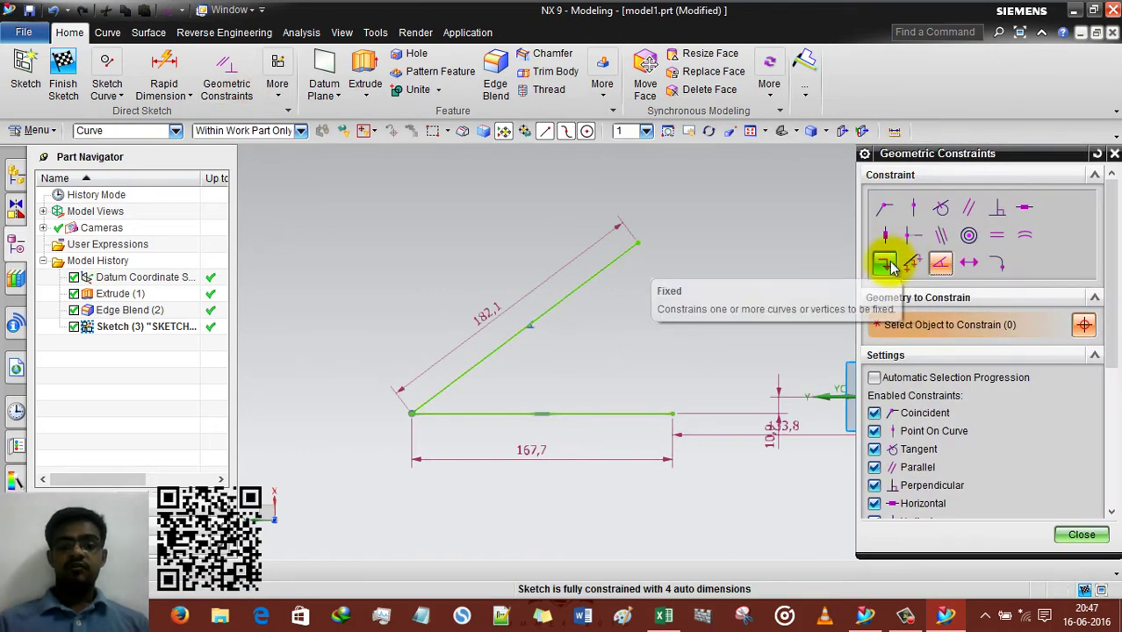
{"action": "left_click", "coordinate": [940, 265]}
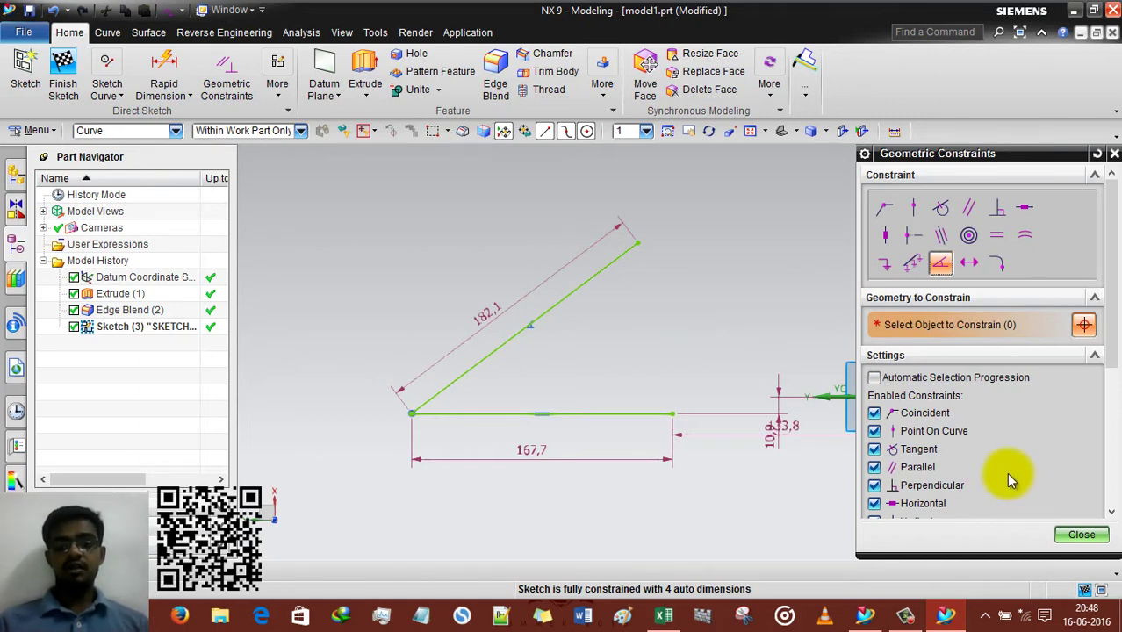
{"action": "left_click", "coordinate": [1079, 535]}
{"action": "mouse_move", "coordinate": [575, 301]}
{"action": "left_mouse_down"}
{"action": "mouse_move", "coordinate": [714, 333]}
{"action": "mouse_move", "coordinate": [508, 349]}
{"action": "mouse_move", "coordinate": [596, 190]}
{"action": "mouse_move", "coordinate": [579, 354]}
{"action": "mouse_move", "coordinate": [579, 231]}
{"action": "mouse_move", "coordinate": [842, 319]}
{"action": "mouse_move", "coordinate": [510, 278]}
{"action": "mouse_move", "coordinate": [514, 313]}
{"action": "mouse_move", "coordinate": [518, 306]}
{"action": "mouse_move", "coordinate": [481, 366]}
{"action": "left_mouse_up"}
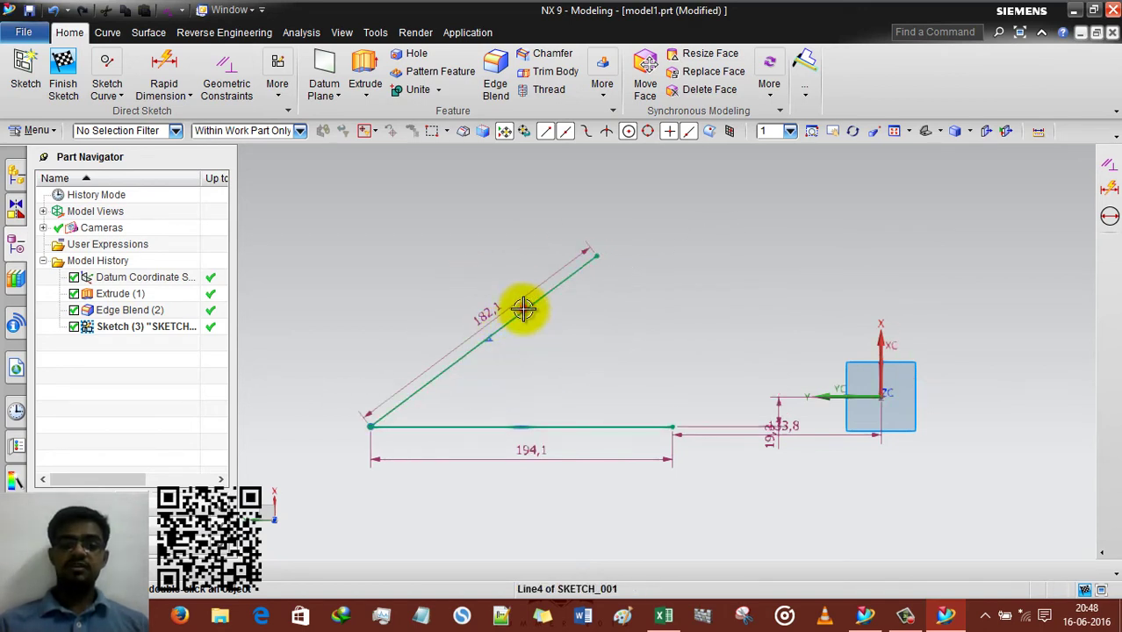
{"action": "mouse_move", "coordinate": [523, 309]}
{"action": "left_mouse_down"}
{"action": "mouse_move", "coordinate": [520, 230]}
{"action": "mouse_move", "coordinate": [596, 296]}
{"action": "mouse_move", "coordinate": [520, 176]}
{"action": "mouse_move", "coordinate": [617, 300]}
{"action": "mouse_move", "coordinate": [596, 200]}
{"action": "mouse_move", "coordinate": [604, 295]}
{"action": "mouse_move", "coordinate": [596, 286]}
{"action": "mouse_move", "coordinate": [527, 296]}
{"action": "left_mouse_up"}
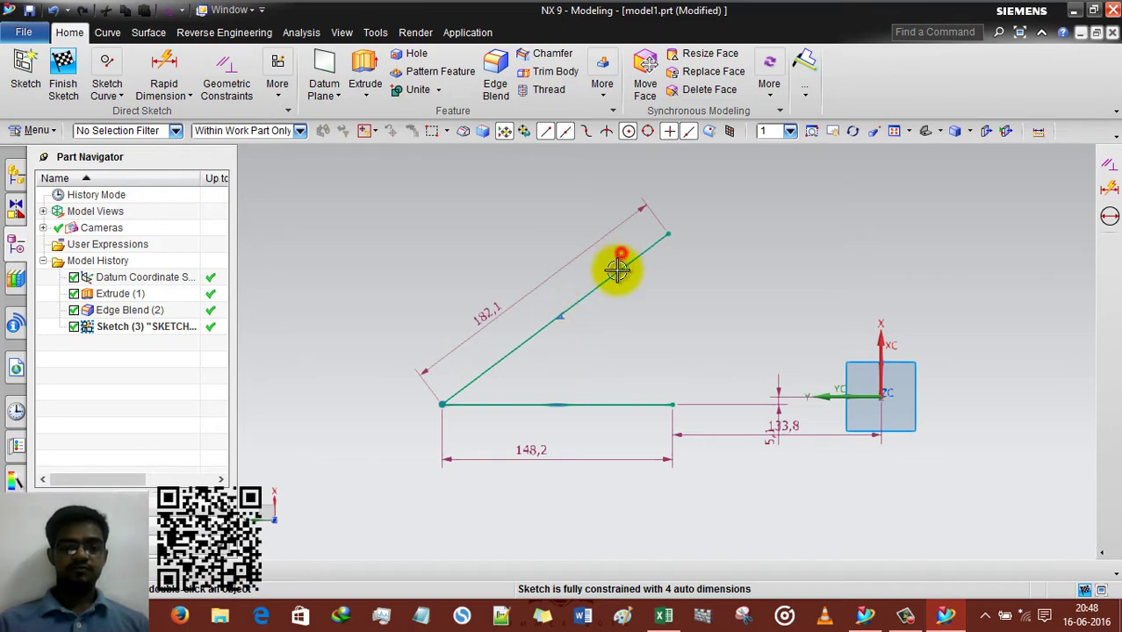
Drag the inclined line, then delete its constant-angle constraint
{"action": "left_click_drag", "start_coordinate": [604, 282], "coordinate": [564, 370]}
{"action": "right_click", "coordinate": [544, 314]}
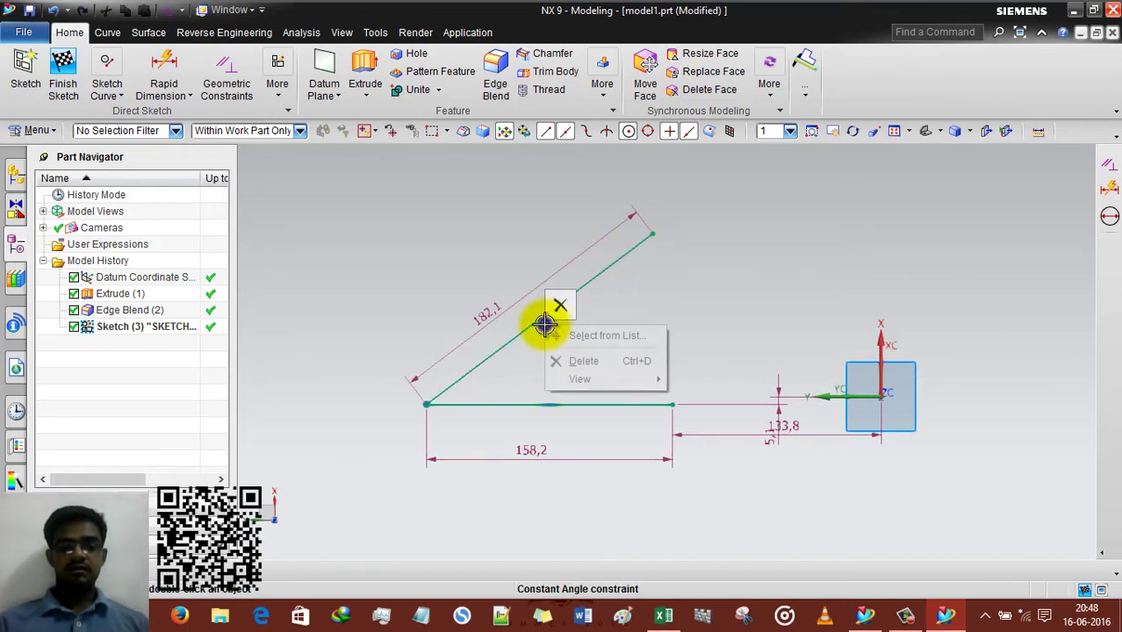
{"action": "left_click", "coordinate": [587, 367]}
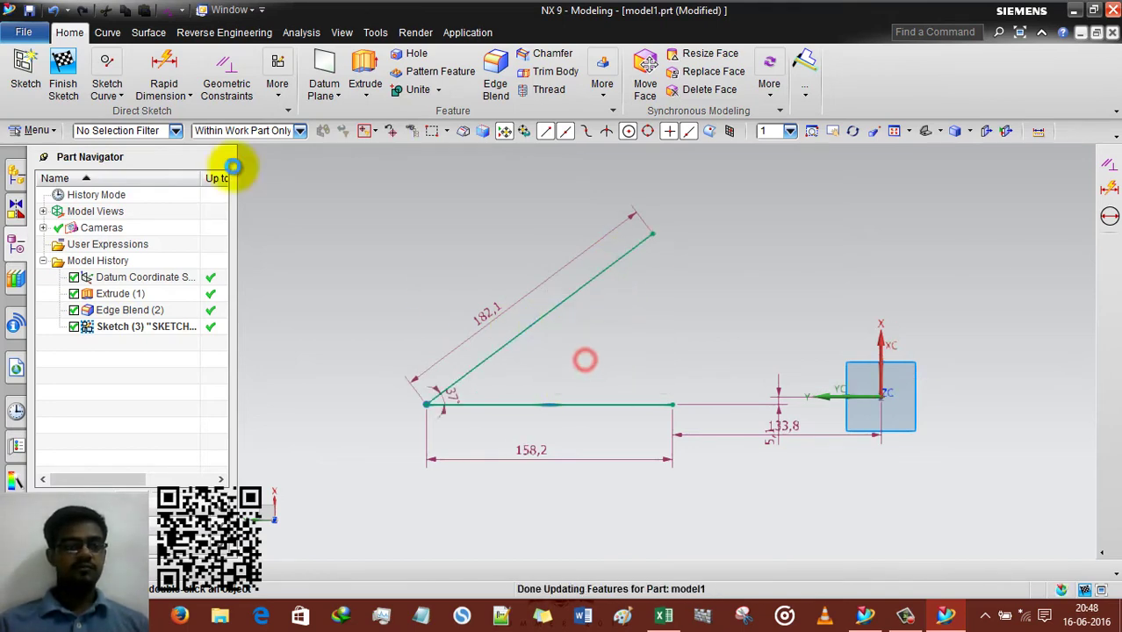
Apply Constant Length to the inclined line and drag it so its angle changes to 50.1°
{"action": "left_click", "coordinate": [226, 77]}
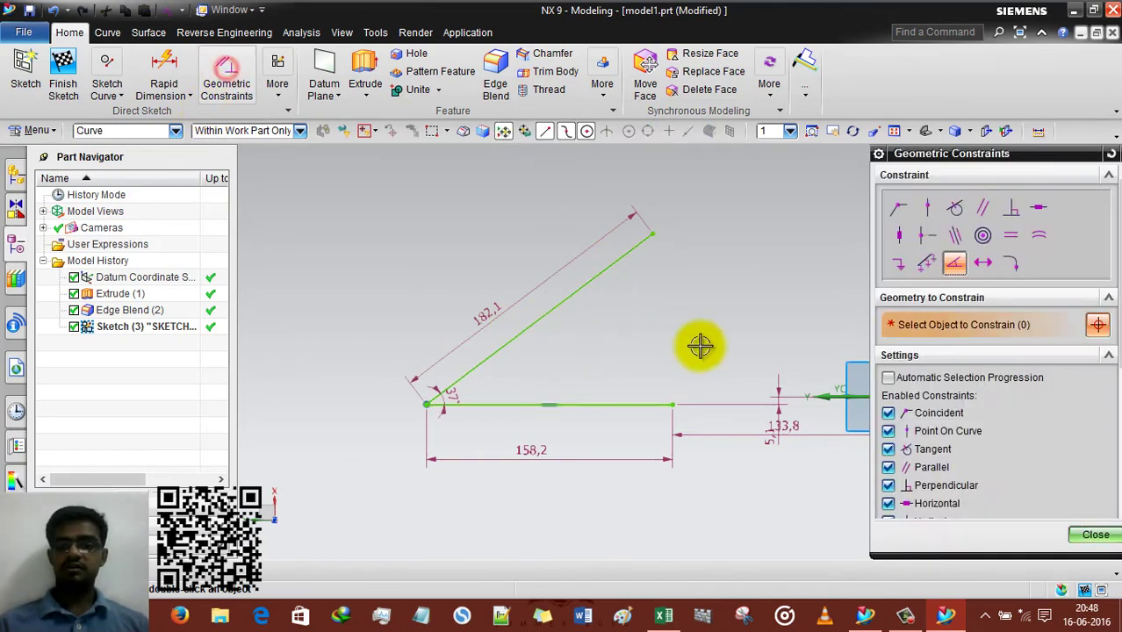
{"action": "left_click", "coordinate": [966, 263]}
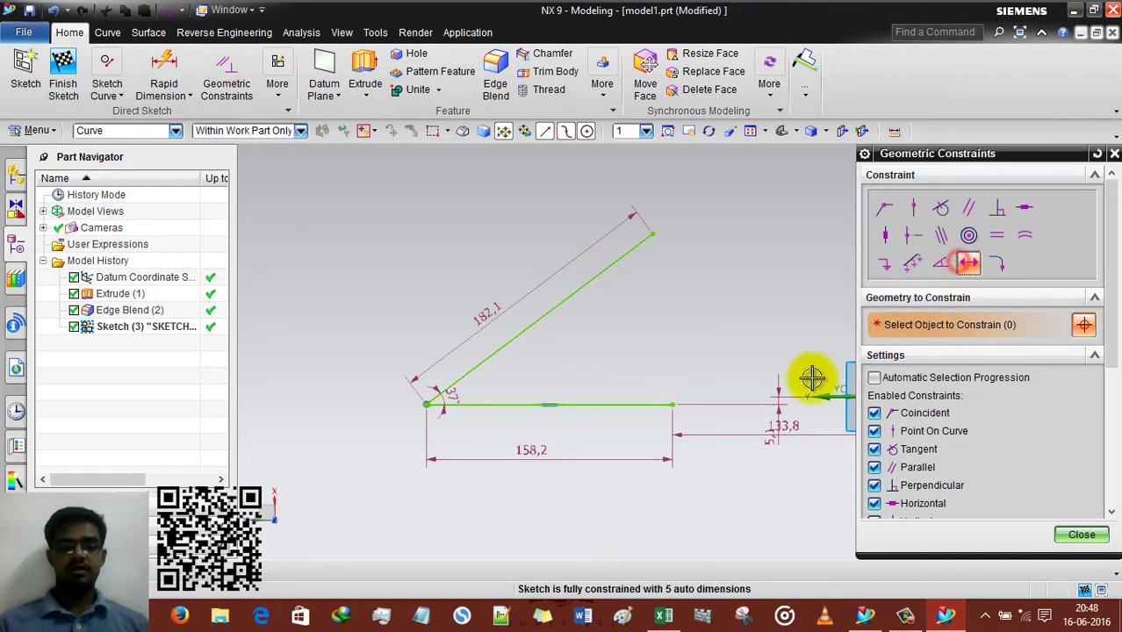
{"action": "left_click", "coordinate": [525, 323]}
{"action": "left_click", "coordinate": [1074, 535]}
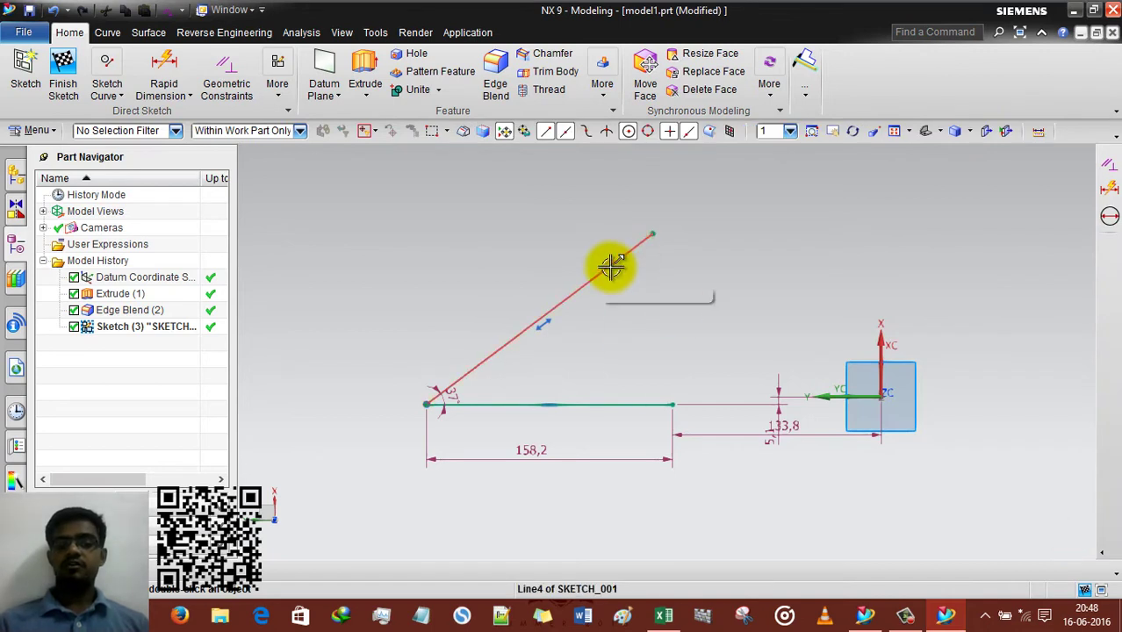
{"action": "mouse_move", "coordinate": [613, 196]}
{"action": "left_mouse_down"}
{"action": "mouse_move", "coordinate": [744, 293]}
{"action": "mouse_move", "coordinate": [496, 316]}
{"action": "mouse_move", "coordinate": [677, 331]}
{"action": "mouse_move", "coordinate": [552, 218]}
{"action": "mouse_move", "coordinate": [502, 371]}
{"action": "left_mouse_up"}
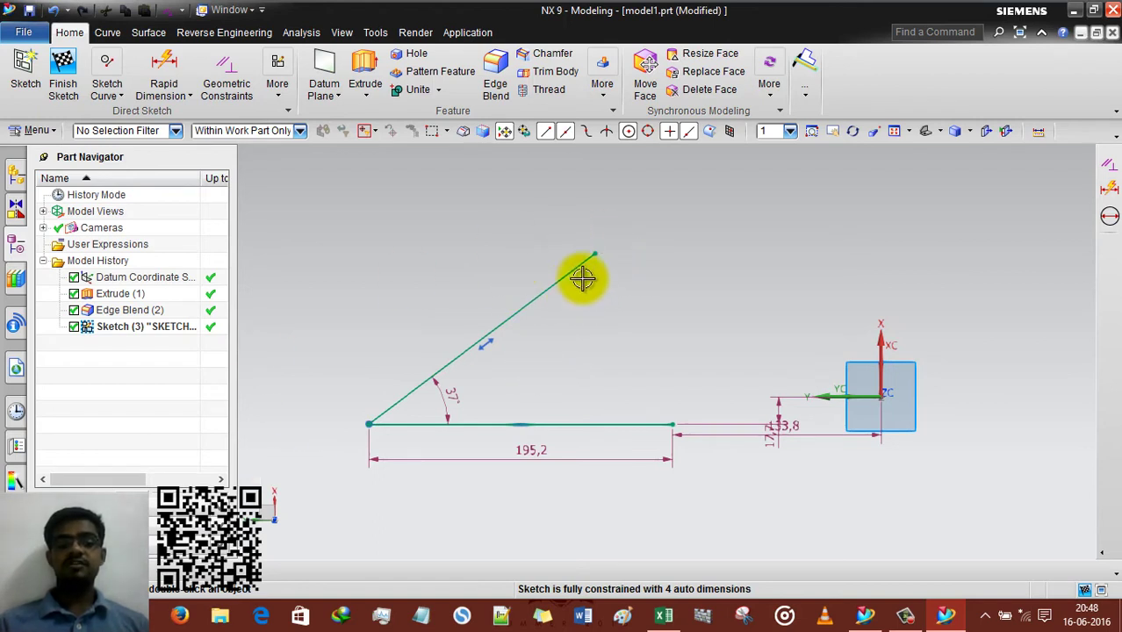
{"action": "mouse_move", "coordinate": [595, 252]}
{"action": "left_mouse_down"}
{"action": "mouse_move", "coordinate": [711, 285]}
{"action": "mouse_move", "coordinate": [676, 185]}
{"action": "left_mouse_up"}
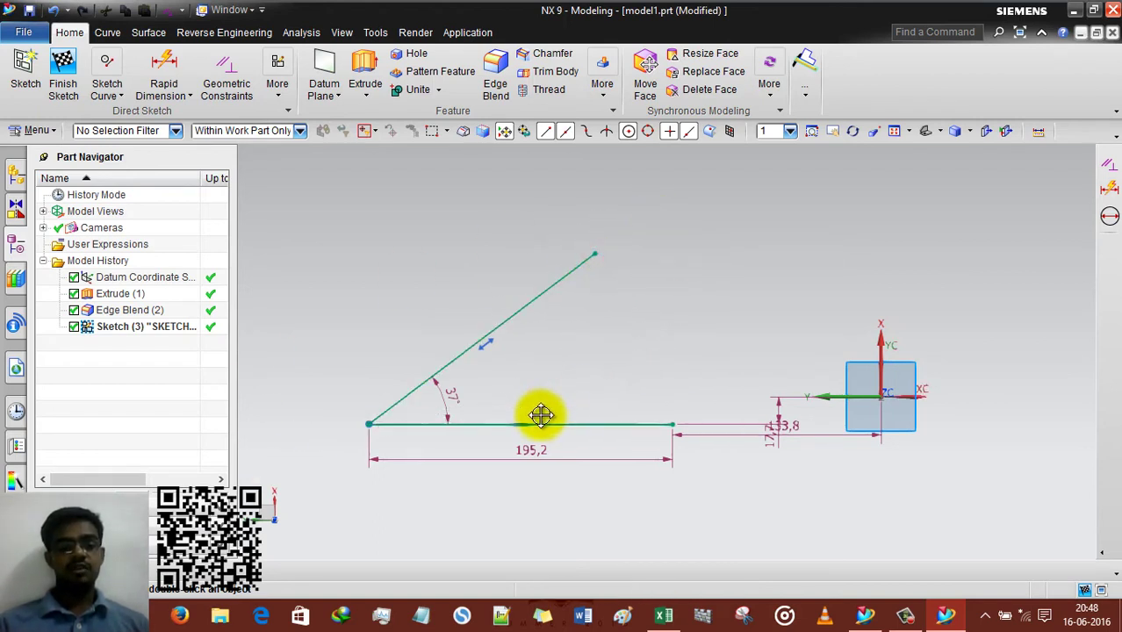
{"action": "mouse_move", "coordinate": [591, 194]}
{"action": "left_mouse_down"}
{"action": "mouse_move", "coordinate": [578, 232]}
{"action": "mouse_move", "coordinate": [447, 235]}
{"action": "mouse_move", "coordinate": [664, 325]}
{"action": "mouse_move", "coordinate": [571, 226]}
{"action": "mouse_move", "coordinate": [581, 206]}
{"action": "mouse_move", "coordinate": [656, 316]}
{"action": "mouse_move", "coordinate": [611, 230]}
{"action": "mouse_move", "coordinate": [565, 206]}
{"action": "left_mouse_up"}
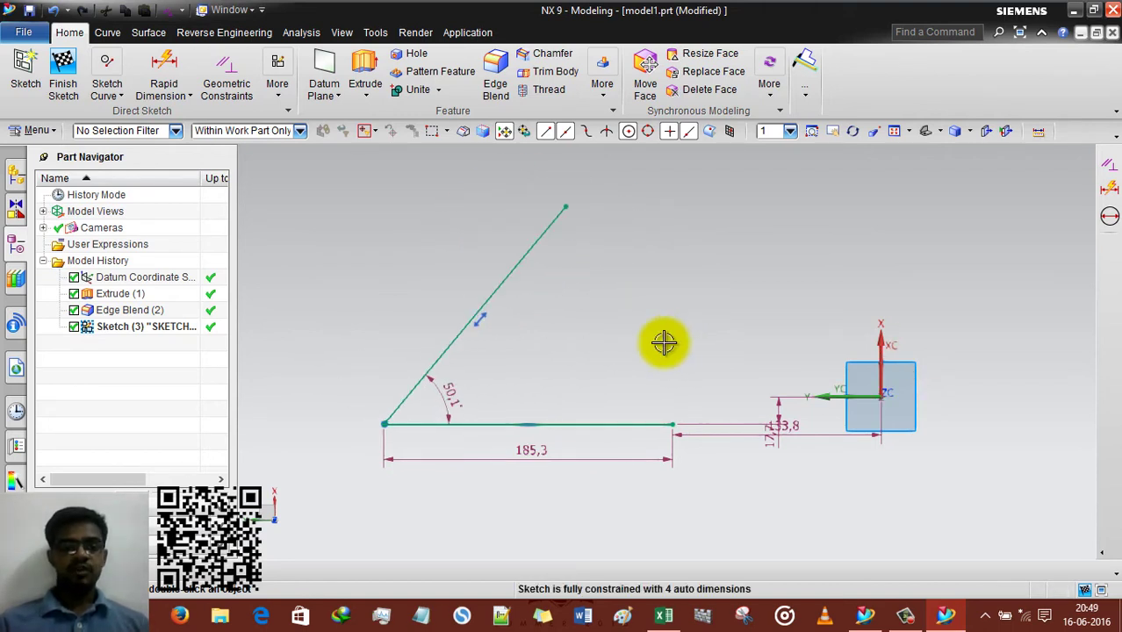
Give the angled line Constant Angle and drag it; it moves parallel, horizontal dimension 181.1
{"action": "left_click", "coordinate": [224, 70]}
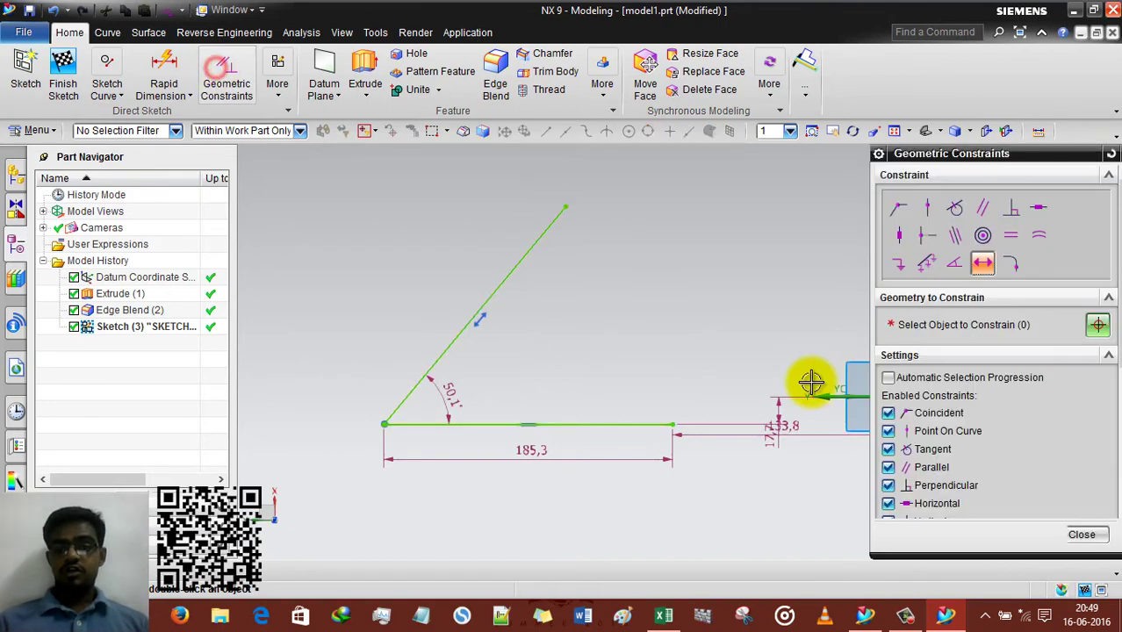
{"action": "left_click", "coordinate": [939, 265]}
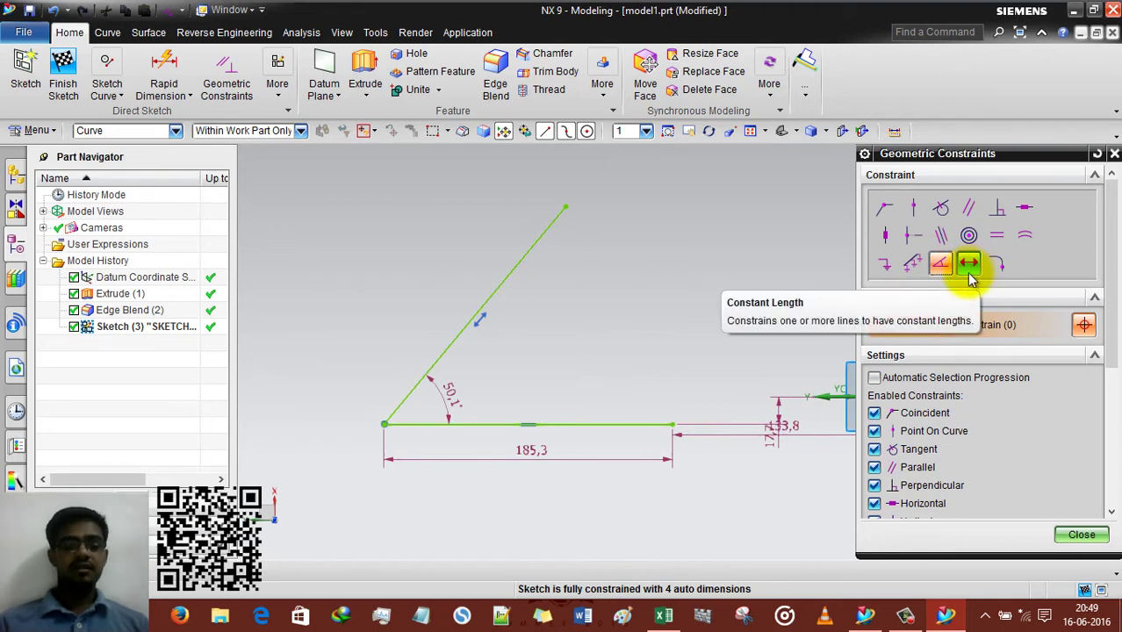
{"action": "left_click", "coordinate": [513, 281]}
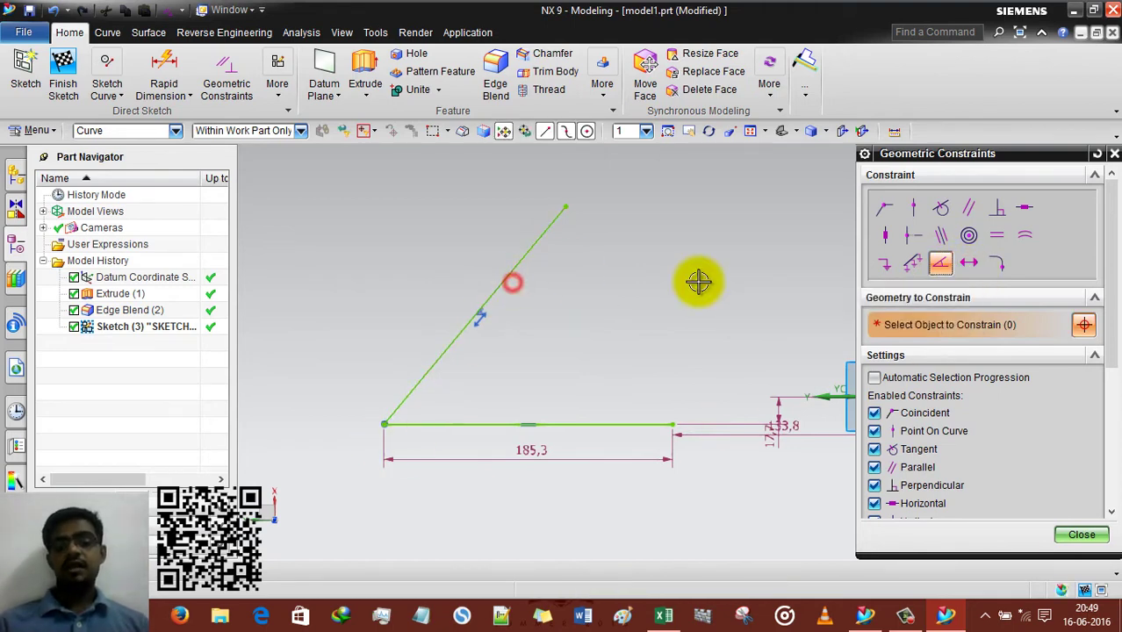
{"action": "left_click", "coordinate": [1079, 535]}
{"action": "mouse_move", "coordinate": [529, 244]}
{"action": "left_mouse_down"}
{"action": "mouse_move", "coordinate": [576, 191]}
{"action": "mouse_move", "coordinate": [464, 212]}
{"action": "mouse_move", "coordinate": [566, 349]}
{"action": "mouse_move", "coordinate": [588, 303]}
{"action": "mouse_move", "coordinate": [519, 243]}
{"action": "mouse_move", "coordinate": [514, 182]}
{"action": "mouse_move", "coordinate": [541, 170]}
{"action": "mouse_move", "coordinate": [571, 258]}
{"action": "mouse_move", "coordinate": [572, 181]}
{"action": "mouse_move", "coordinate": [592, 228]}
{"action": "mouse_move", "coordinate": [563, 283]}
{"action": "mouse_move", "coordinate": [521, 263]}
{"action": "left_mouse_up"}
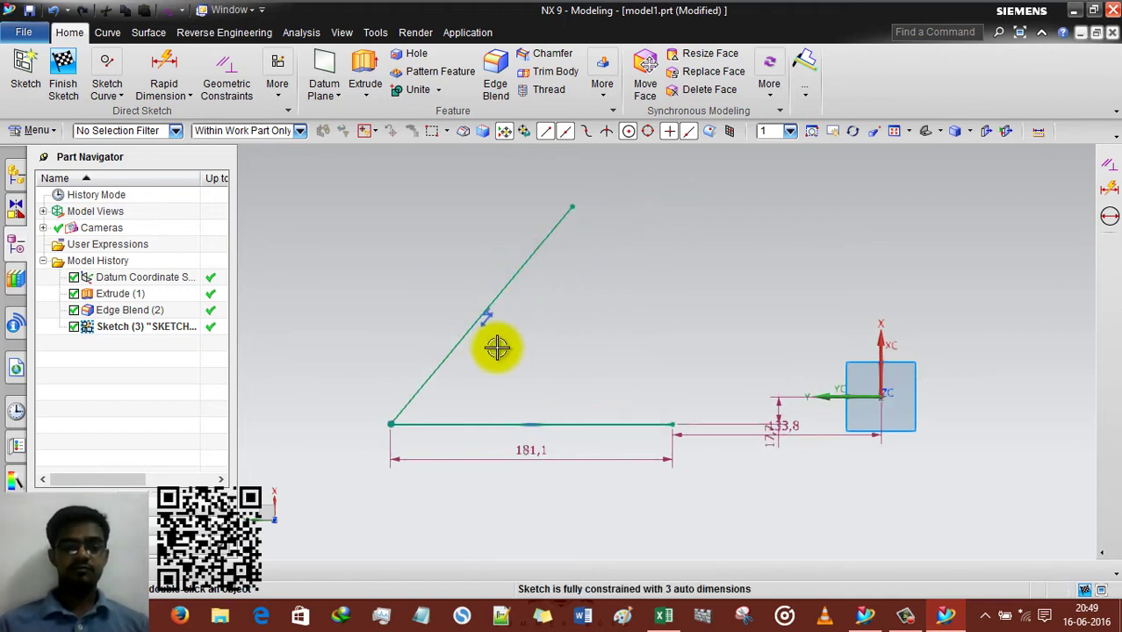
Delete the Constant Angle constraint from the inclined line
{"action": "right_click", "coordinate": [488, 325]}
{"action": "left_click", "coordinate": [507, 358]}
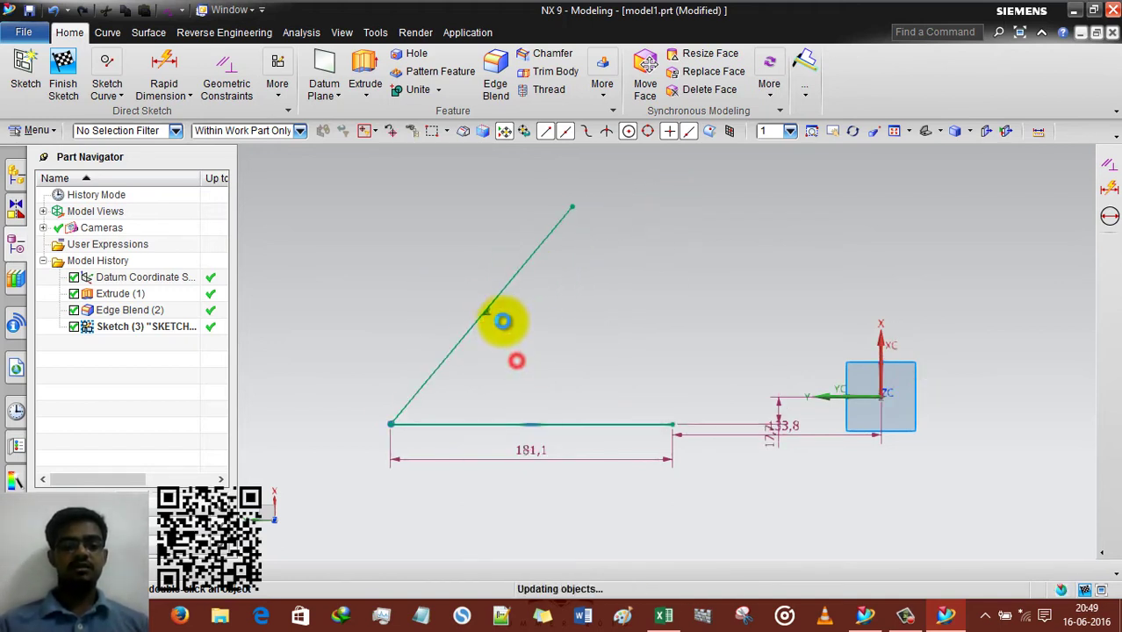
{"action": "right_click", "coordinate": [492, 309]}
{"action": "left_click", "coordinate": [527, 347]}
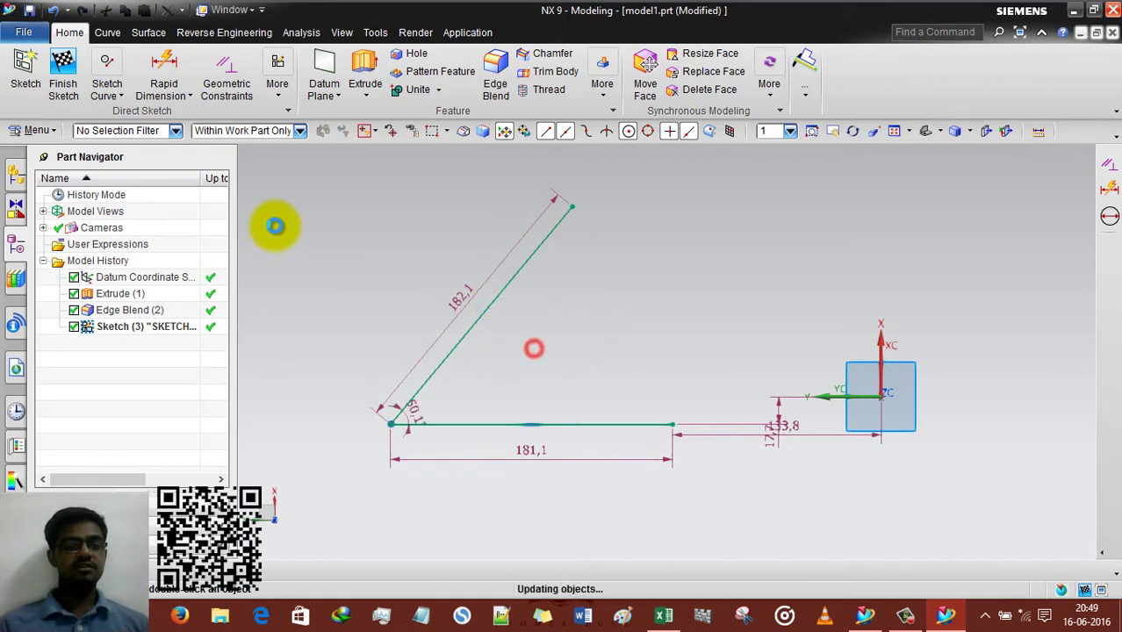
Zoom around the triangular face and bring Geometric Constraints back up
{"action": "left_click", "coordinate": [237, 69]}
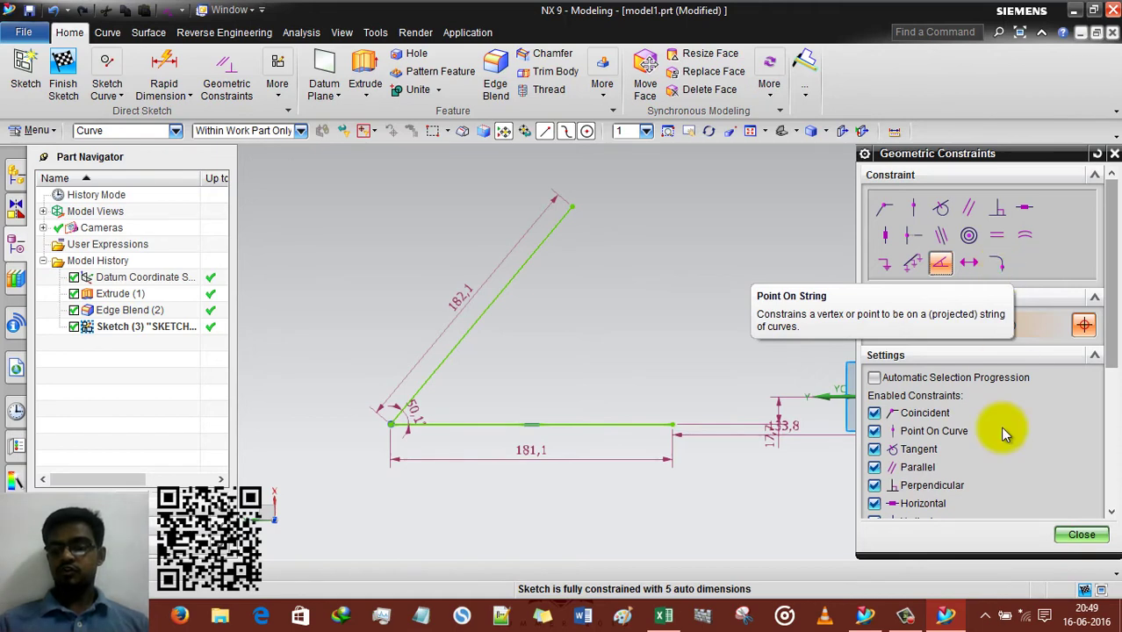
{"action": "left_click", "coordinate": [1081, 533]}
{"action": "scroll", "coordinate": [632, 253], "scroll_direction": "down", "scroll_amount": 3}
{"action": "scroll", "coordinate": [706, 406], "scroll_direction": "up", "scroll_amount": 5}
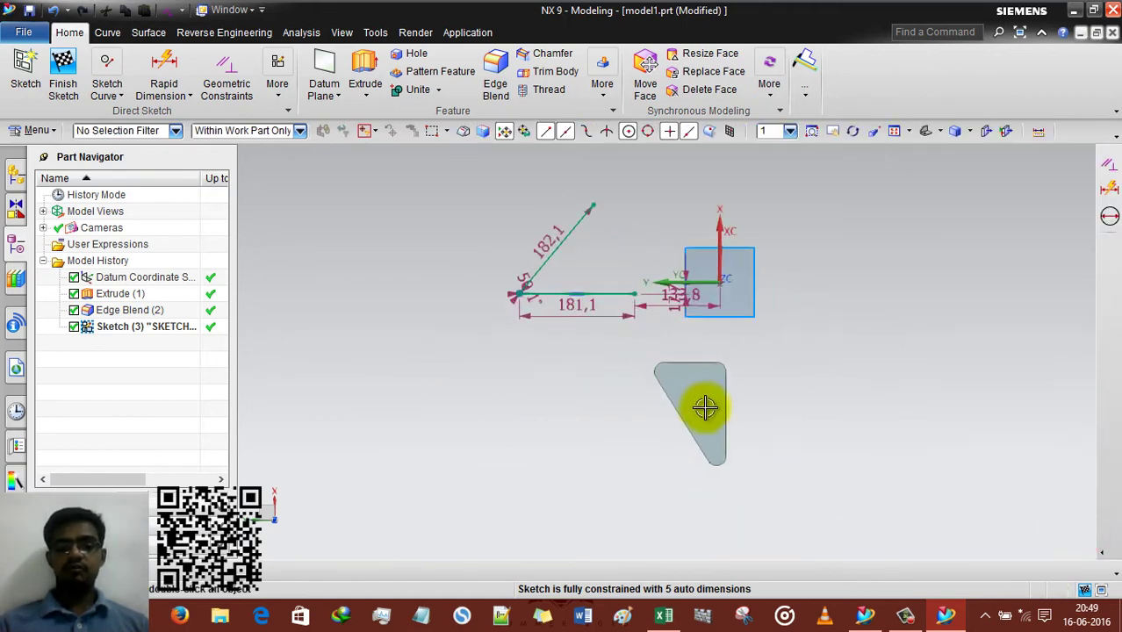
{"action": "left_click", "coordinate": [230, 77]}
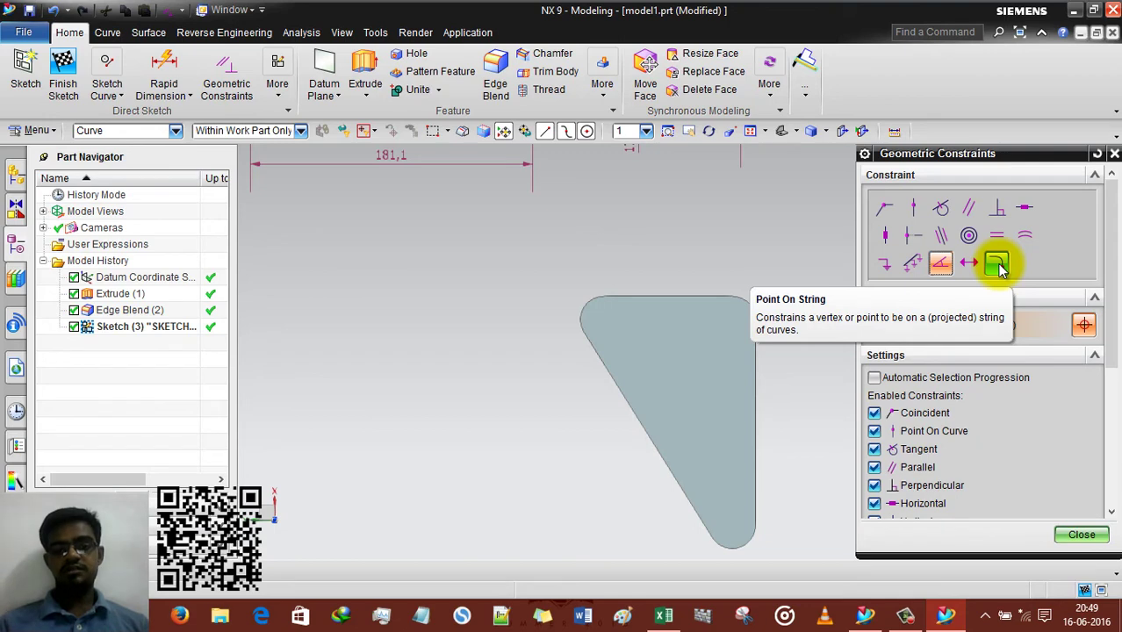
Try Project Curve on the Face of Extrude(1), then cancel that face pick
{"action": "left_click", "coordinate": [1080, 534]}
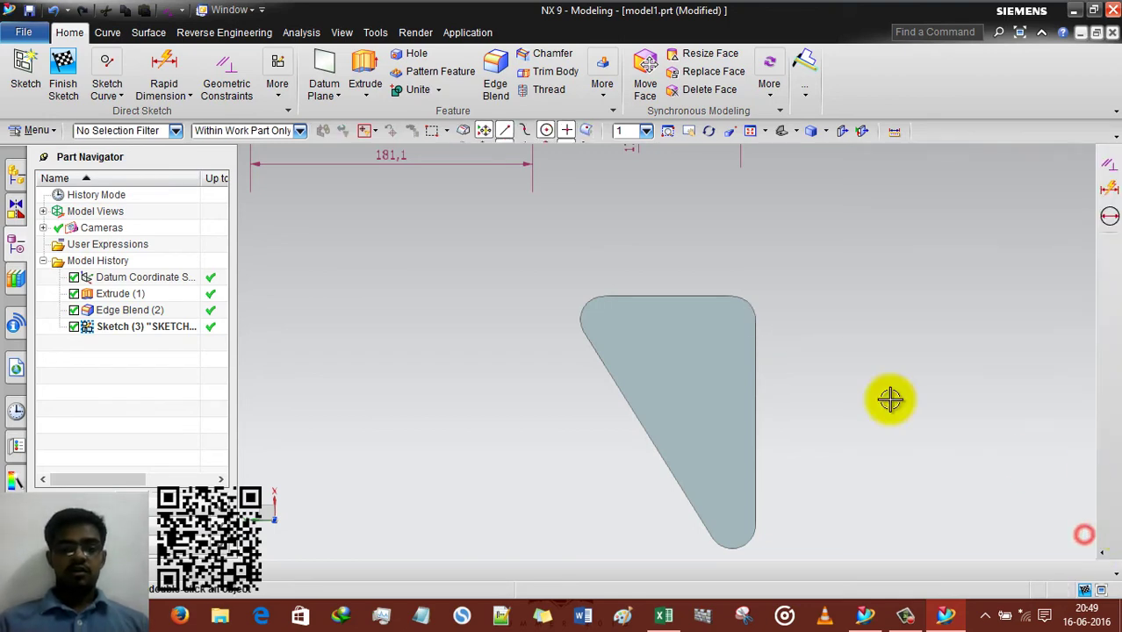
{"action": "left_click", "coordinate": [102, 97]}
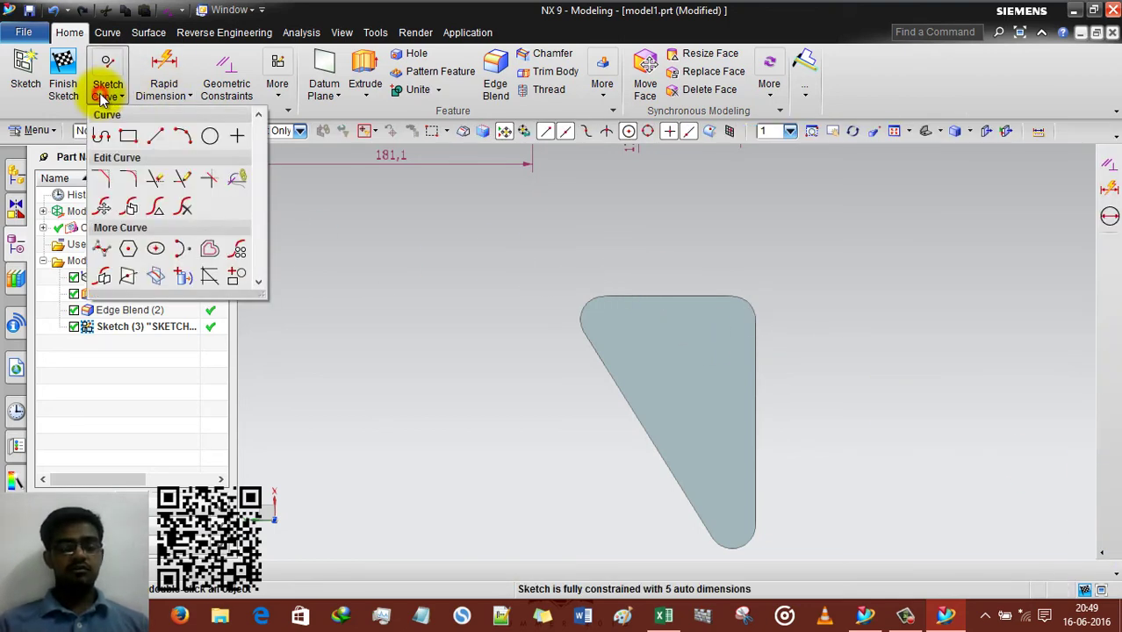
{"action": "left_click", "coordinate": [182, 279]}
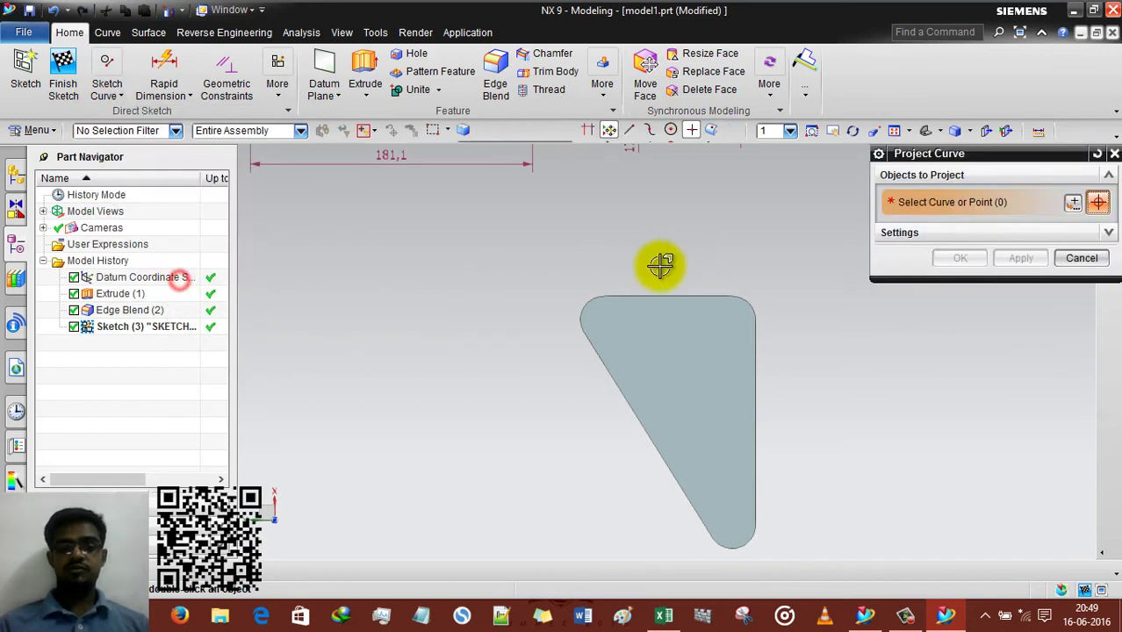
{"action": "left_click", "coordinate": [663, 338]}
{"action": "left_click", "coordinate": [719, 365]}
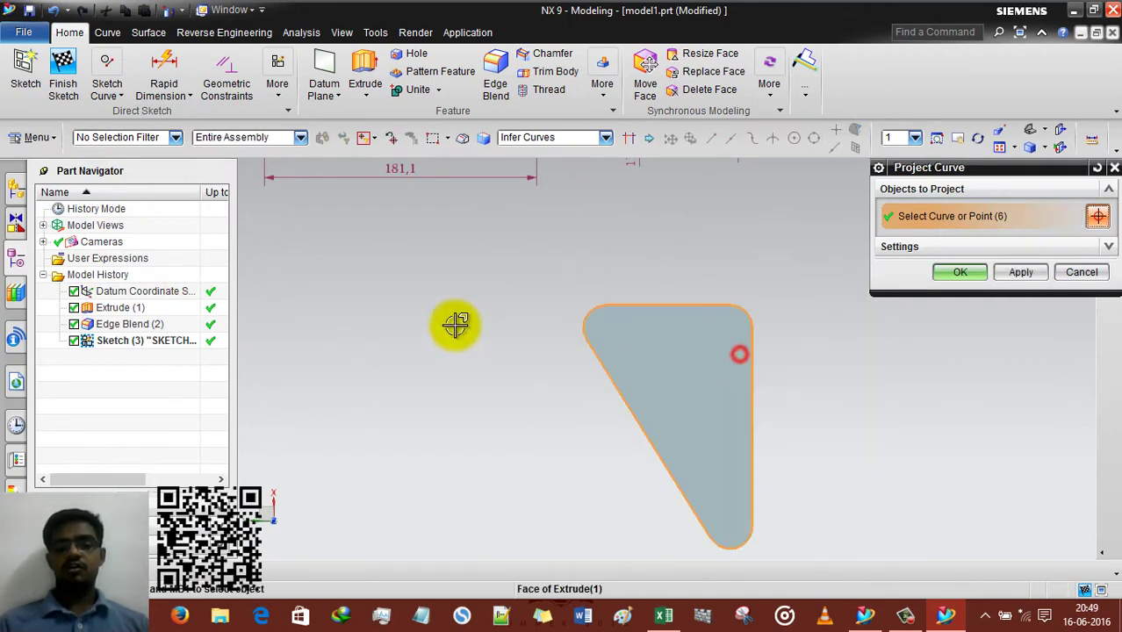
{"action": "left_click", "coordinate": [1080, 272]}
{"action": "left_click", "coordinate": [165, 84]}
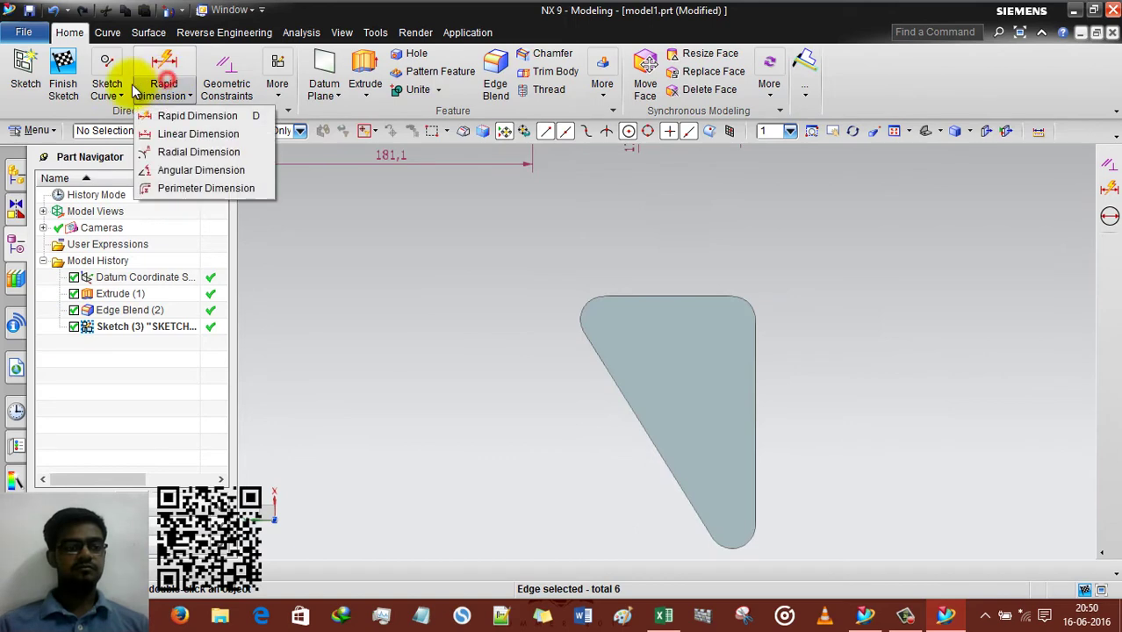
{"action": "left_click", "coordinate": [106, 84]}
In Project Curve, select the top edge, both rounded top corners and the diagonal edge
{"action": "left_click", "coordinate": [105, 88]}
{"action": "left_click", "coordinate": [183, 279]}
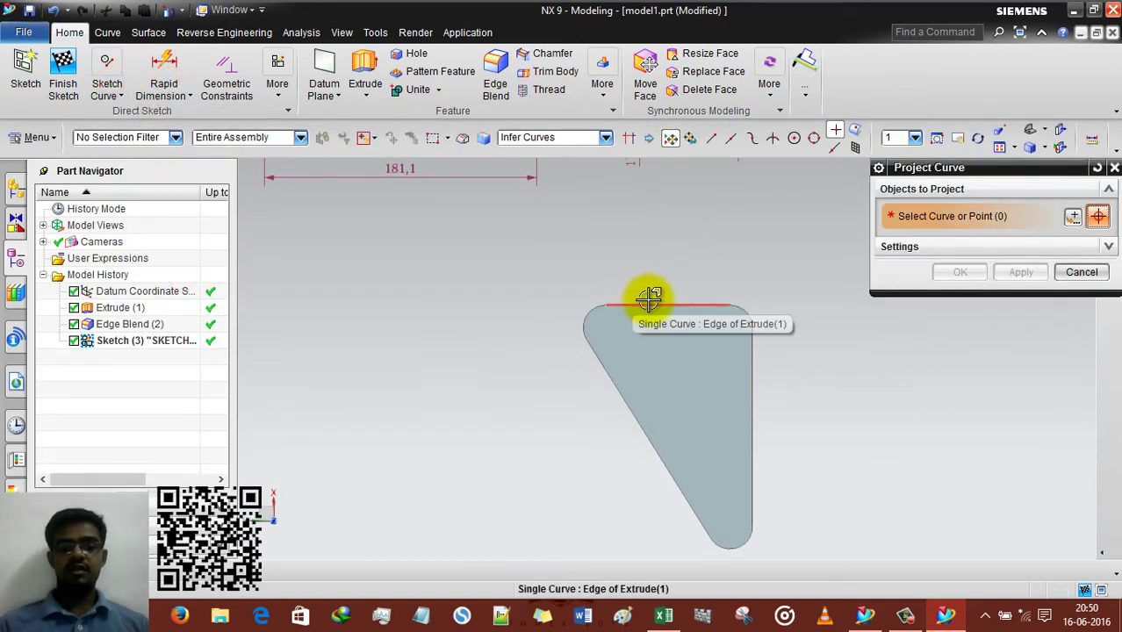
{"action": "left_click", "coordinate": [649, 300]}
{"action": "left_click", "coordinate": [585, 316]}
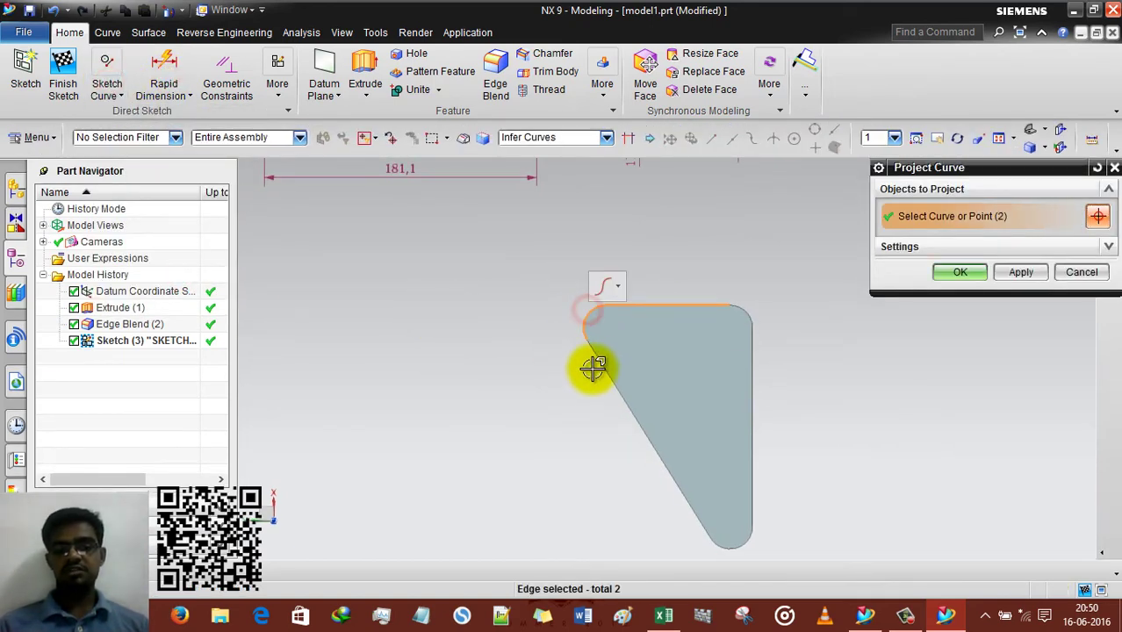
{"action": "left_click", "coordinate": [592, 368]}
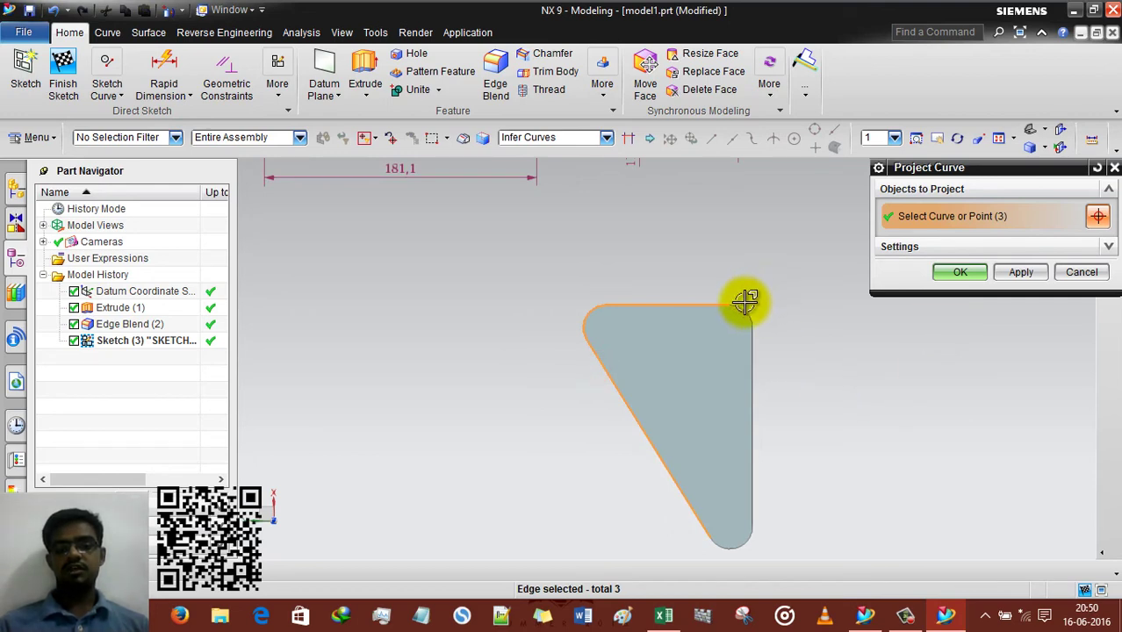
{"action": "left_click", "coordinate": [744, 301]}
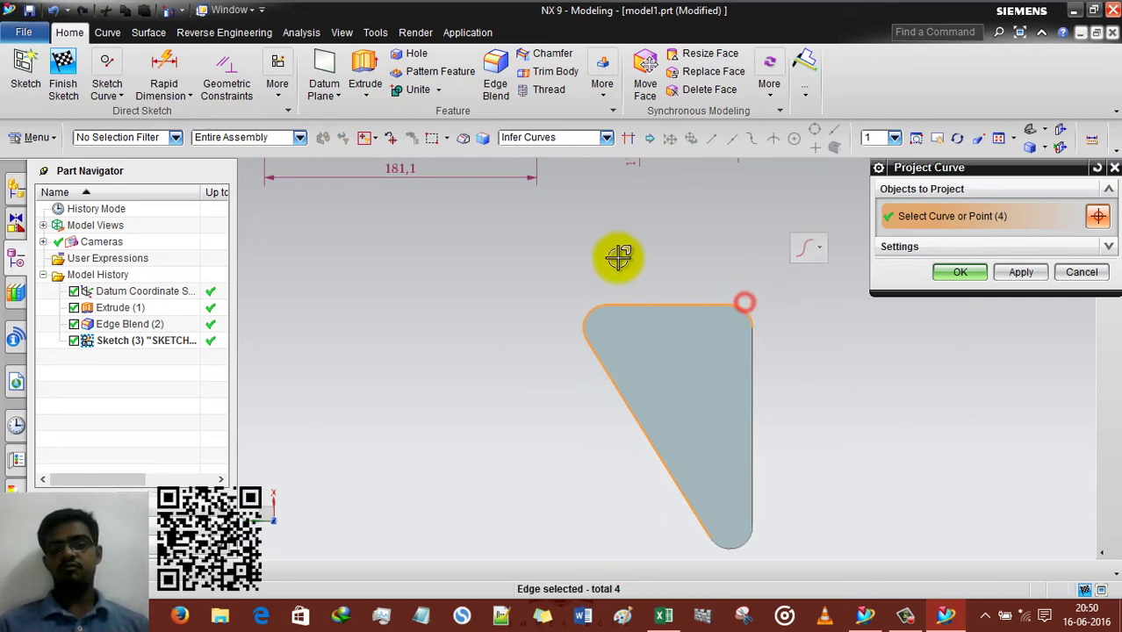
Project the four picked edges, orbit to check them on the solid, then face the sketch
{"action": "left_click", "coordinate": [958, 273]}
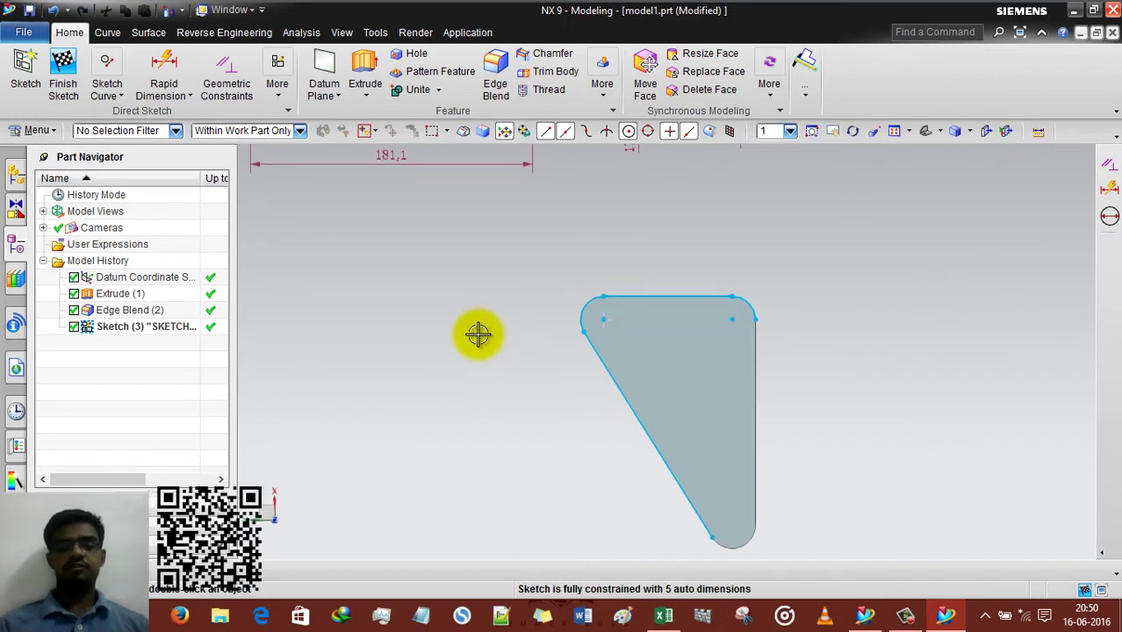
{"action": "mouse_move", "coordinate": [531, 406]}
{"action": "middle_mouse_down"}
{"action": "mouse_move", "coordinate": [541, 349]}
{"action": "mouse_move", "coordinate": [548, 378]}
{"action": "middle_mouse_up"}
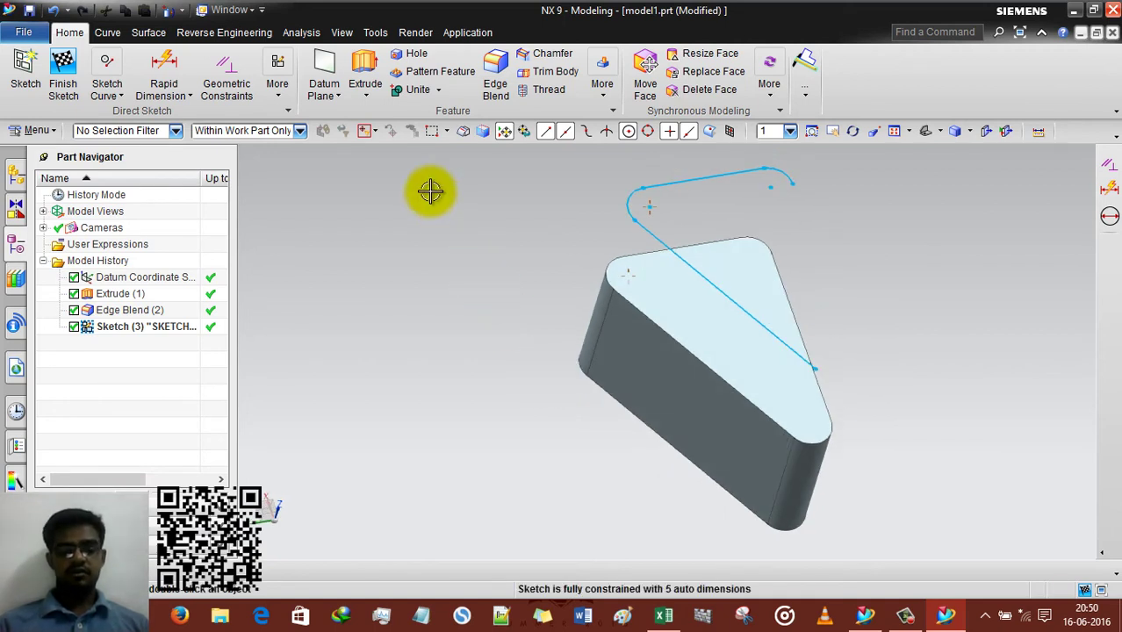
{"action": "key", "text": "shift+F8"}
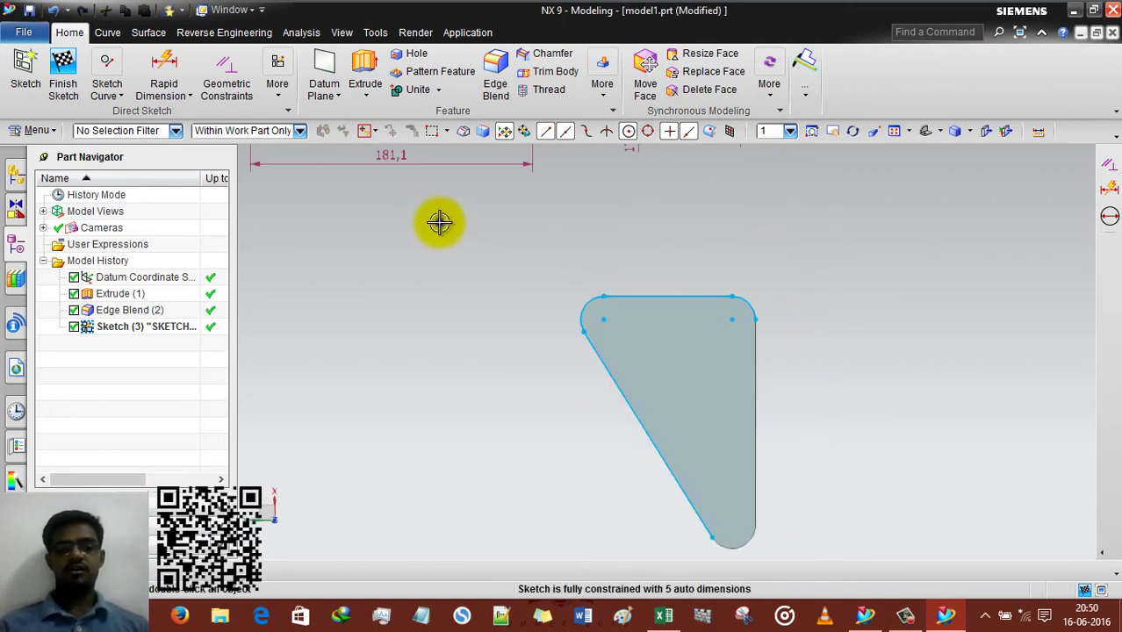
{"action": "right_click", "coordinate": [439, 224]}
{"action": "middle_click_drag", "start_coordinate": [408, 338], "coordinate": [414, 225]}
{"action": "right_click", "coordinate": [418, 230]}
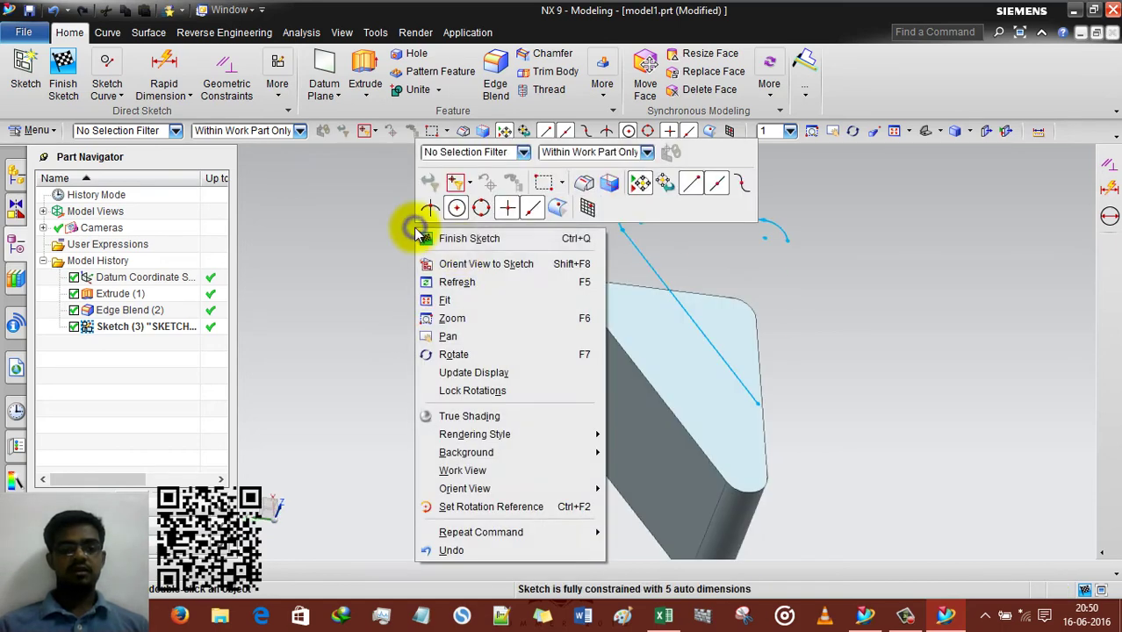
{"action": "left_click", "coordinate": [544, 265]}
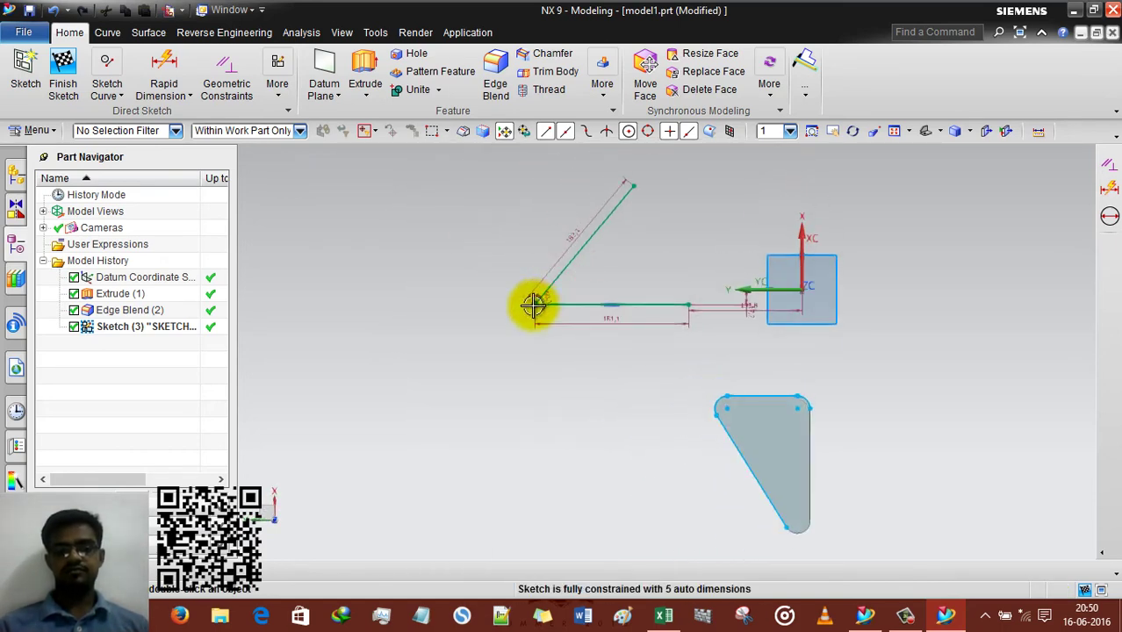
Place a sketch point just above the face's projected top edge
{"action": "left_click", "coordinate": [106, 98]}
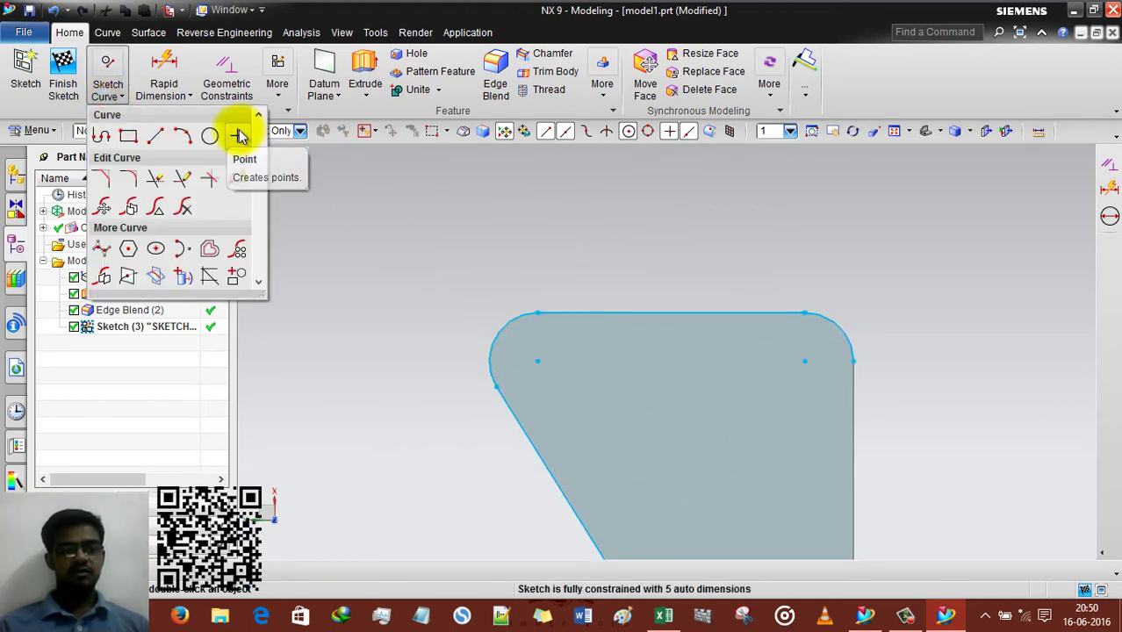
{"action": "left_click", "coordinate": [239, 136]}
{"action": "left_click", "coordinate": [582, 258]}
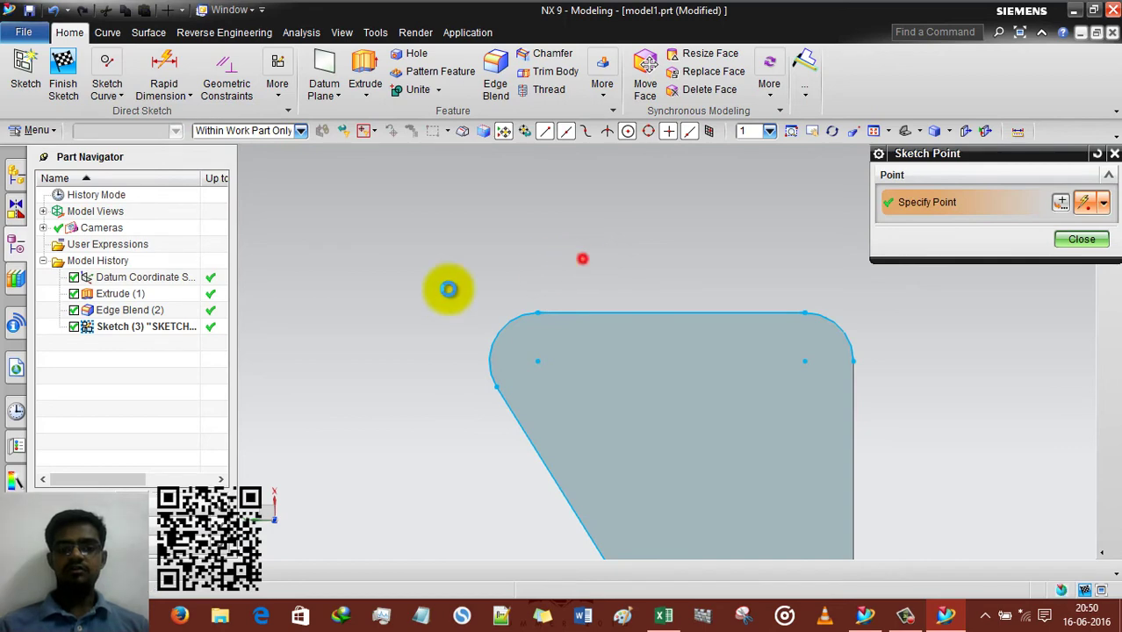
{"action": "left_click", "coordinate": [1064, 243]}
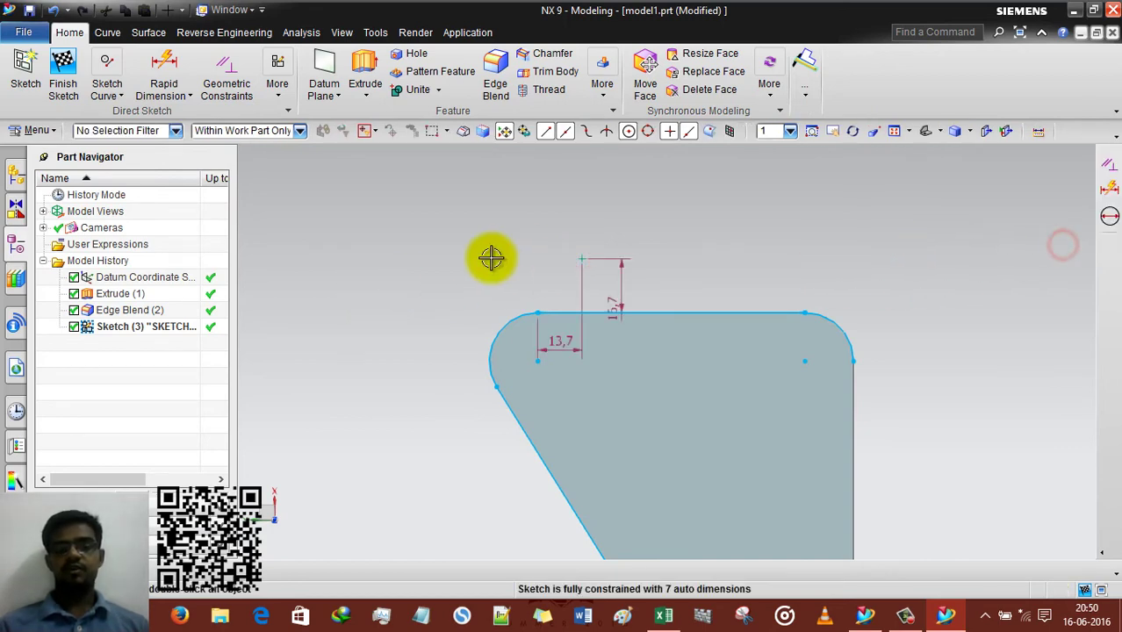
Constrain the point onto the projected top edge with Point On String, then select the 13,7 dimension
{"action": "left_click", "coordinate": [225, 77]}
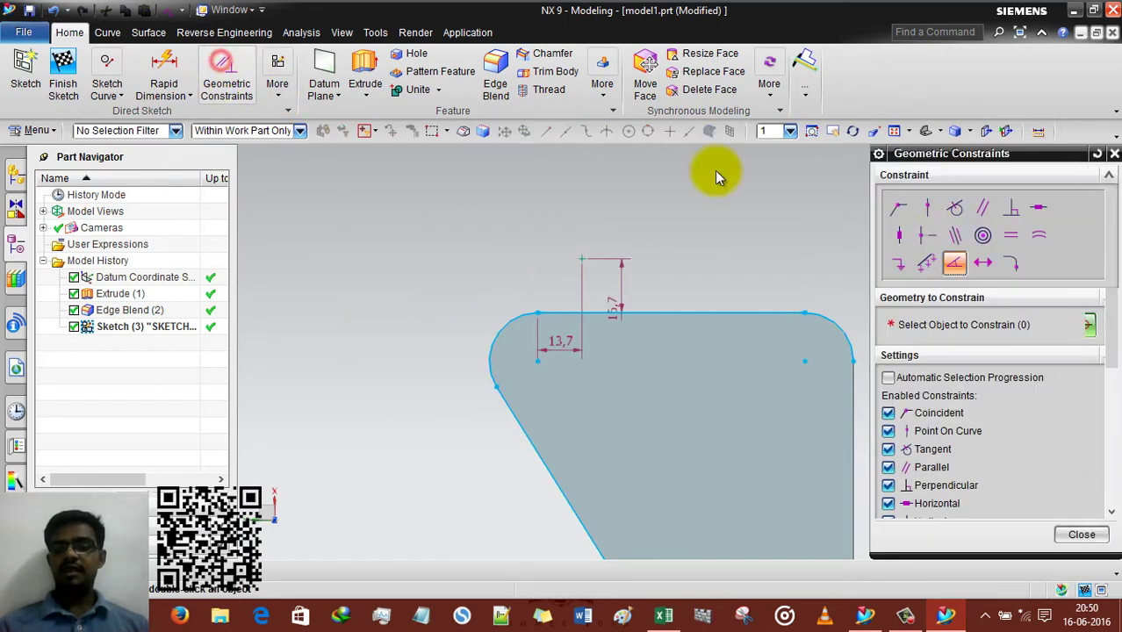
{"action": "left_click", "coordinate": [997, 266]}
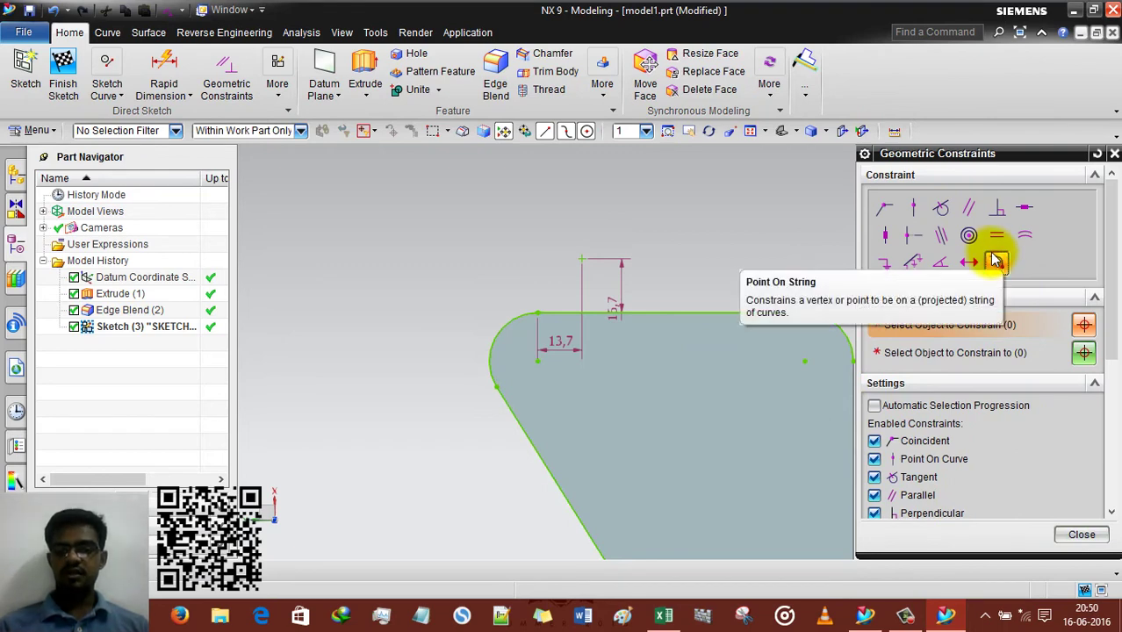
{"action": "left_click", "coordinate": [575, 257]}
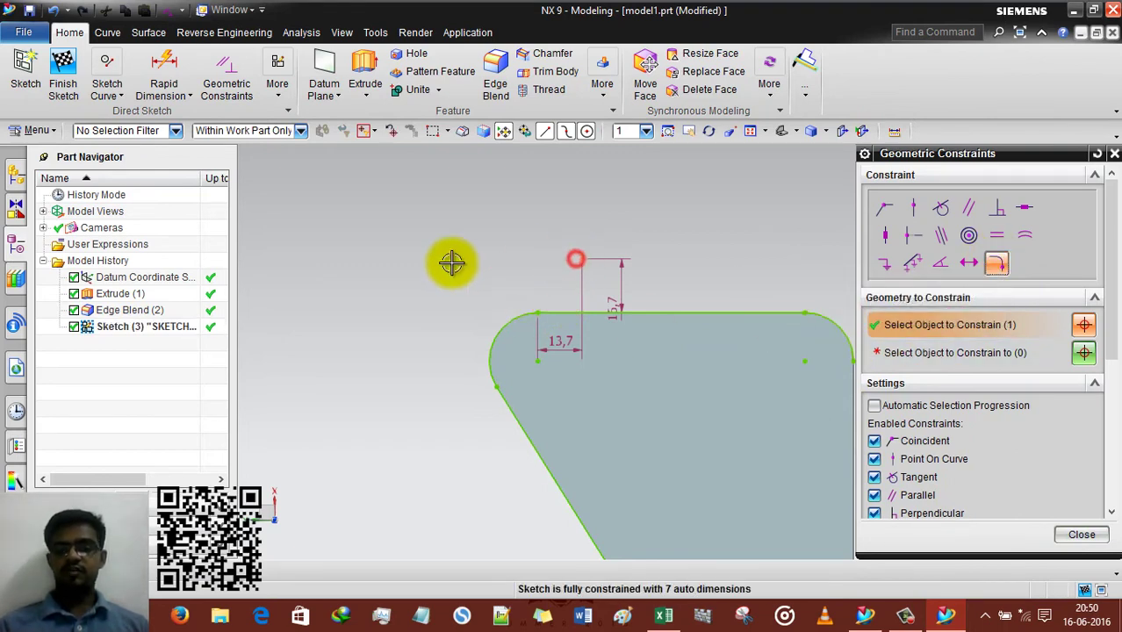
{"action": "left_click", "coordinate": [561, 314]}
{"action": "left_click", "coordinate": [1080, 534]}
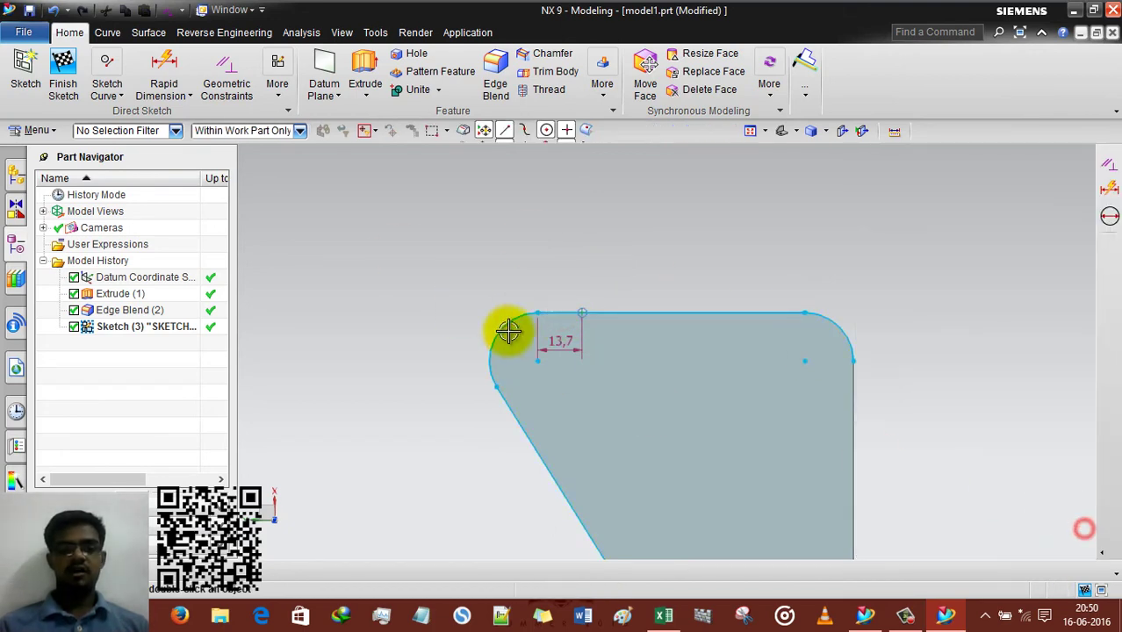
{"action": "scroll", "coordinate": [527, 325], "scroll_direction": "down", "scroll_amount": 3}
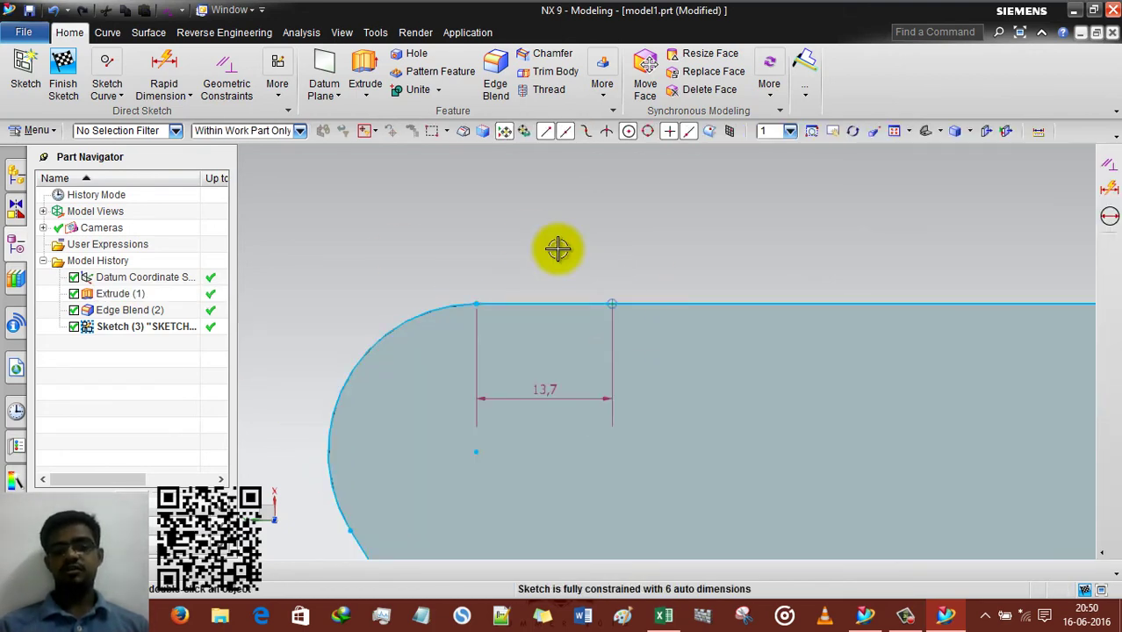
{"action": "scroll", "coordinate": [557, 249], "scroll_direction": "up", "scroll_amount": 2}
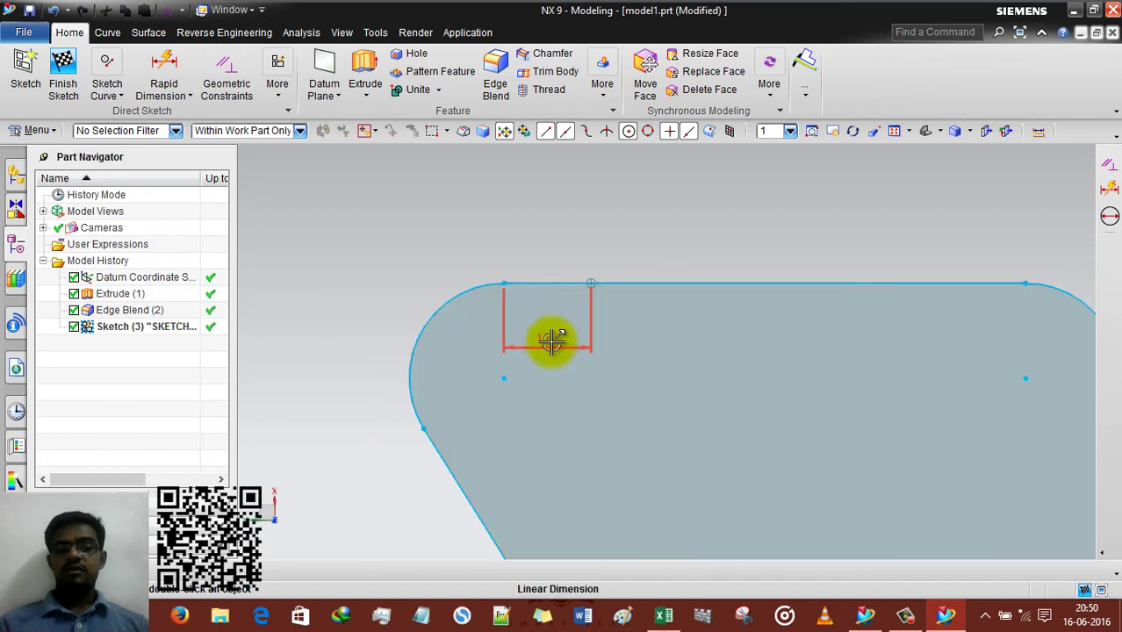
{"action": "left_click", "coordinate": [550, 340]}
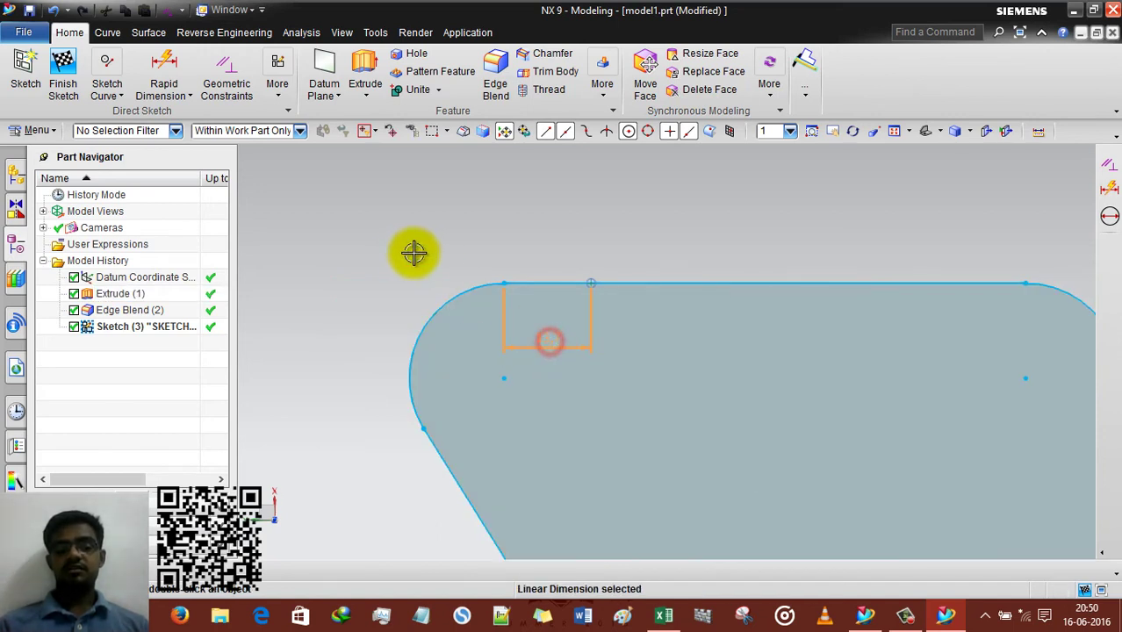
Edit the 13,7 horizontal dimension, driving the point to 10, 50 and then 120 mm
{"action": "double_click", "coordinate": [542, 345]}
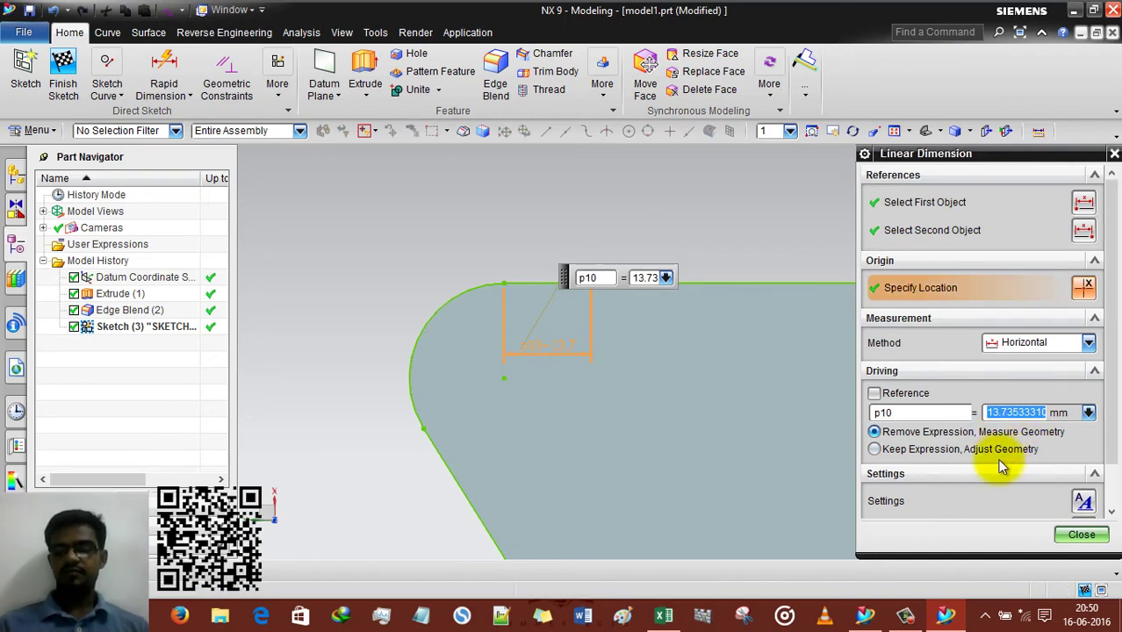
{"action": "type", "text": "10"}
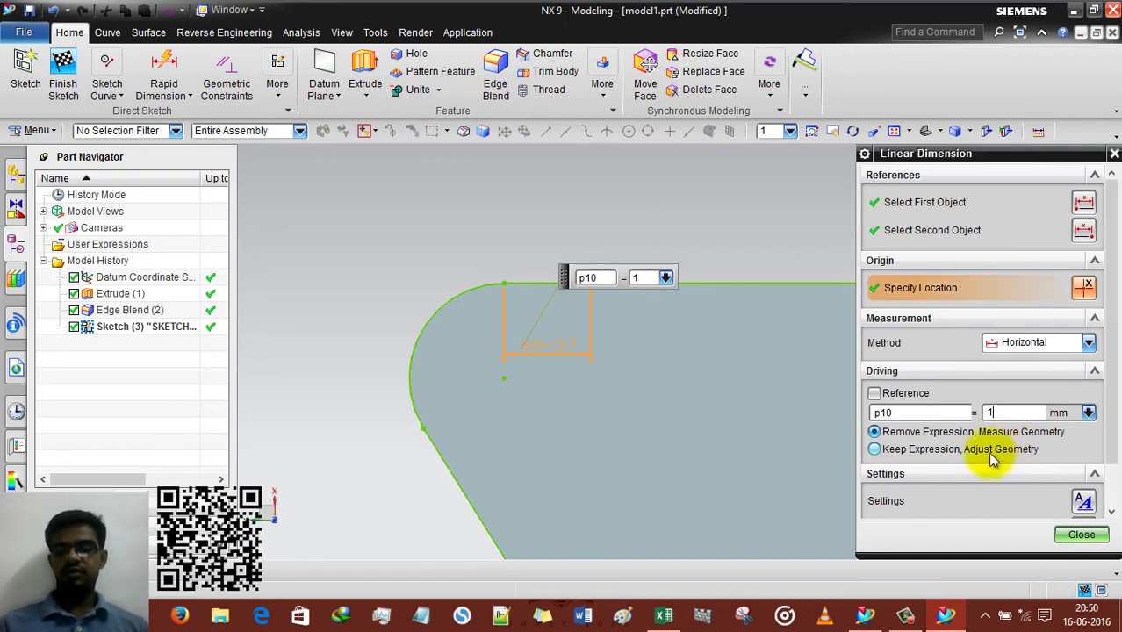
{"action": "left_click_drag", "start_coordinate": [553, 278], "coordinate": [388, 258]}
{"action": "scroll", "coordinate": [400, 299], "scroll_direction": "down", "scroll_amount": 3}
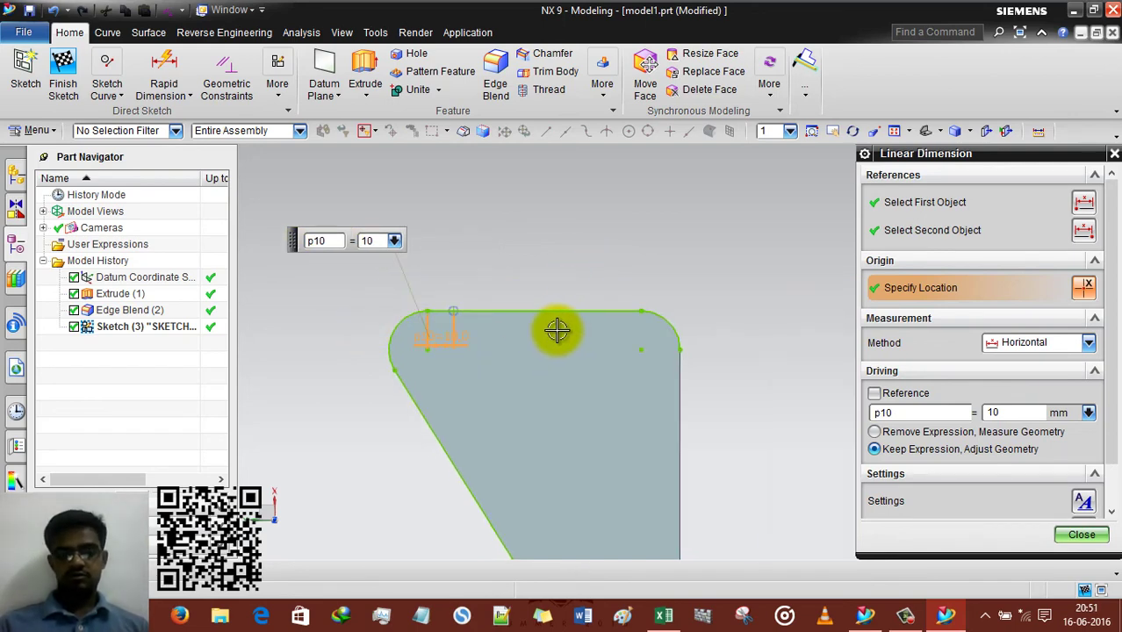
{"action": "key", "text": "Tab"}
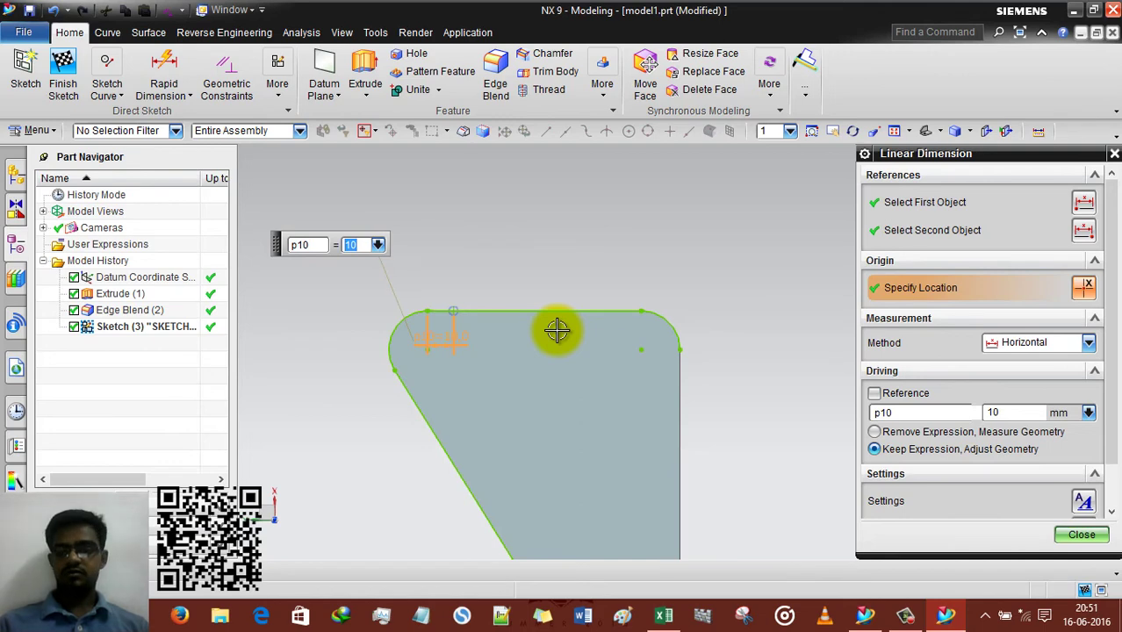
{"action": "type", "text": "50"}
{"action": "key", "text": "Return"}
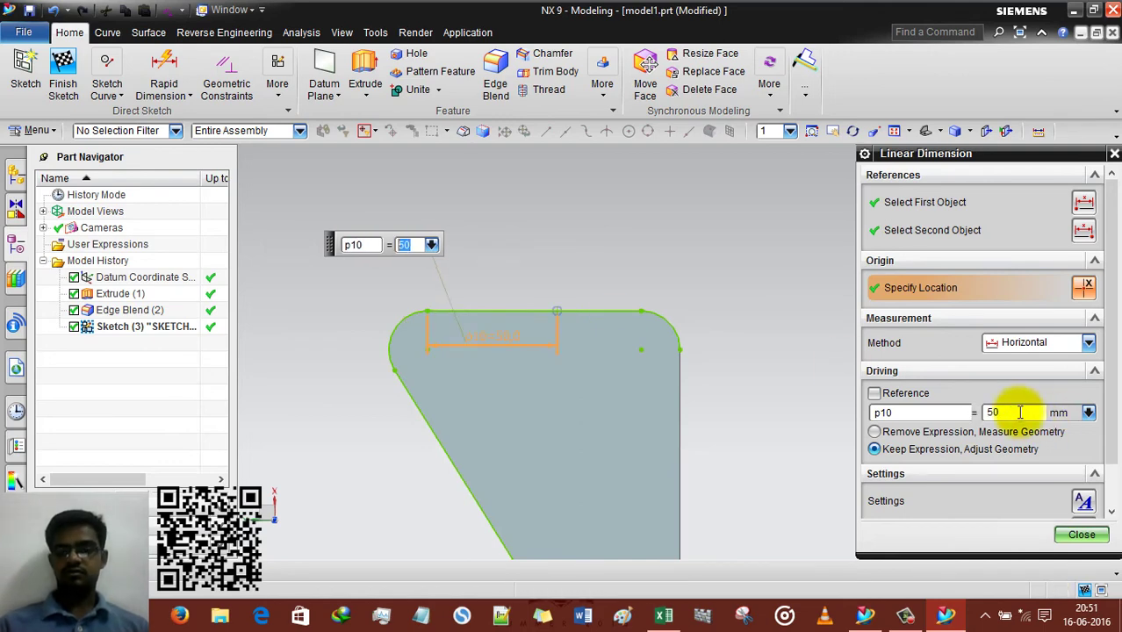
{"action": "double_click", "coordinate": [1019, 412]}
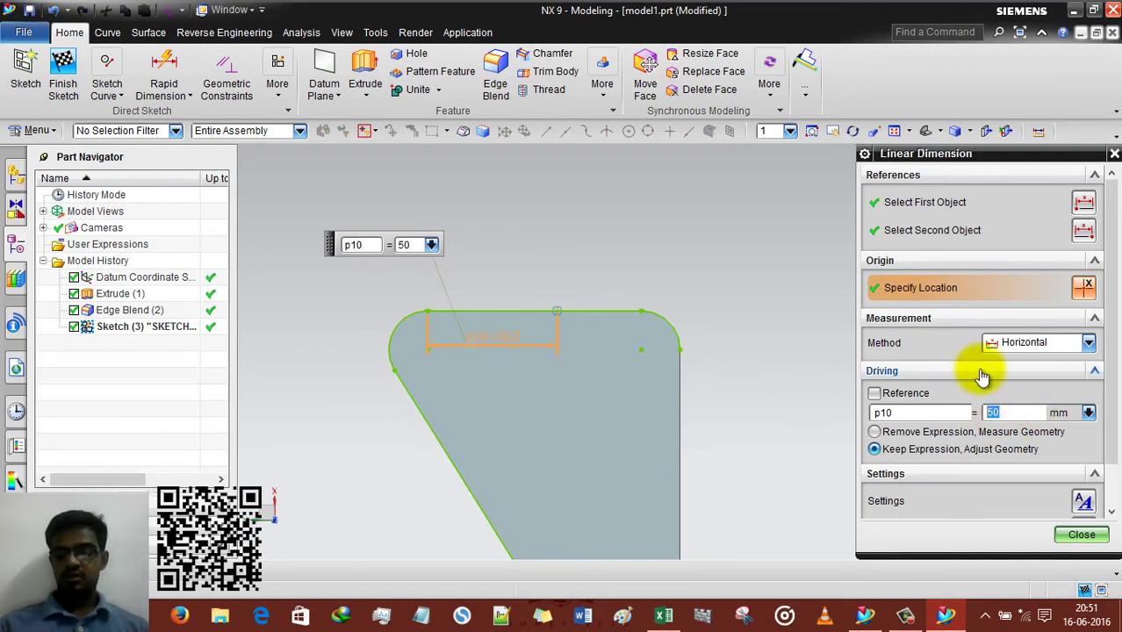
{"action": "type", "text": "120"}
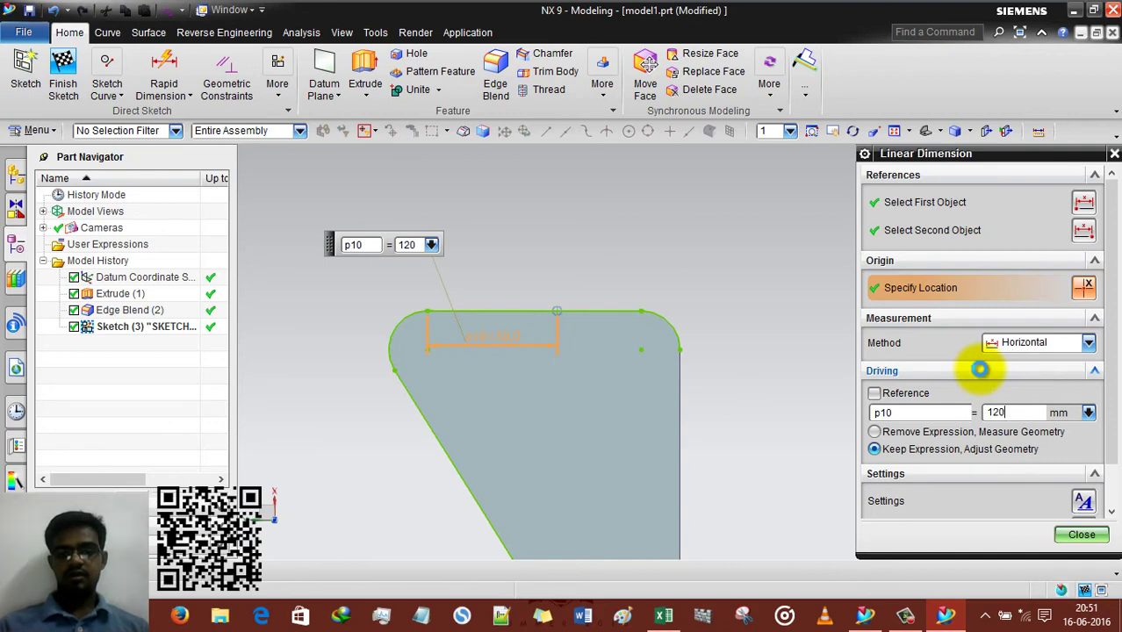
{"action": "key", "text": "Return"}
{"action": "left_click", "coordinate": [562, 345]}
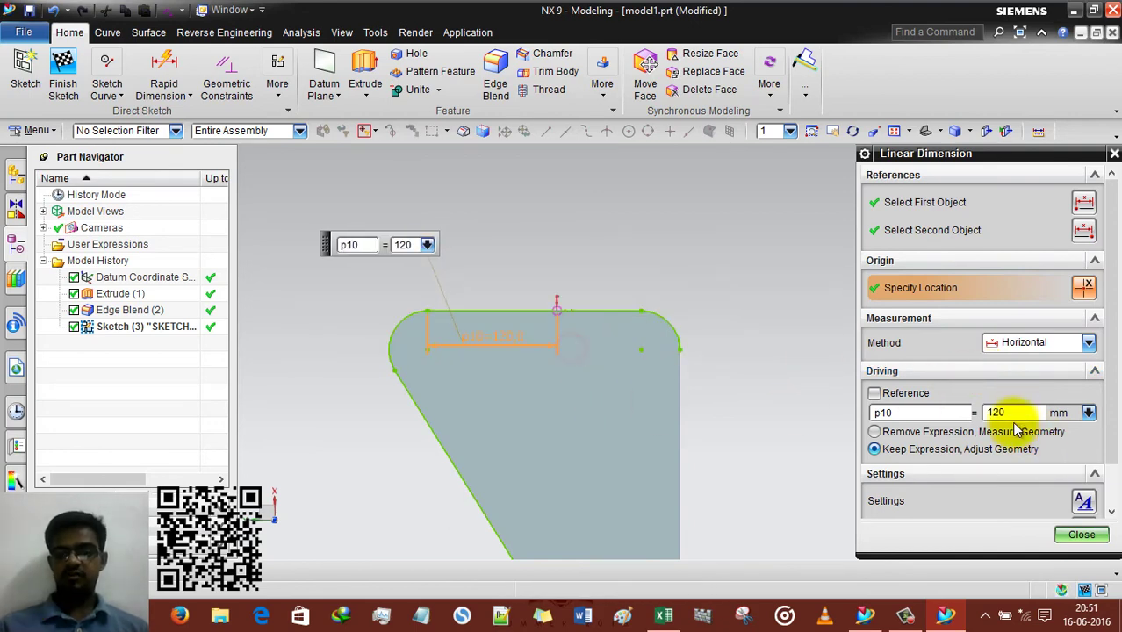
Change the point's dimension to 80, 85, 90, then 95 mm
{"action": "double_click", "coordinate": [1010, 412]}
{"action": "type", "text": "8"}
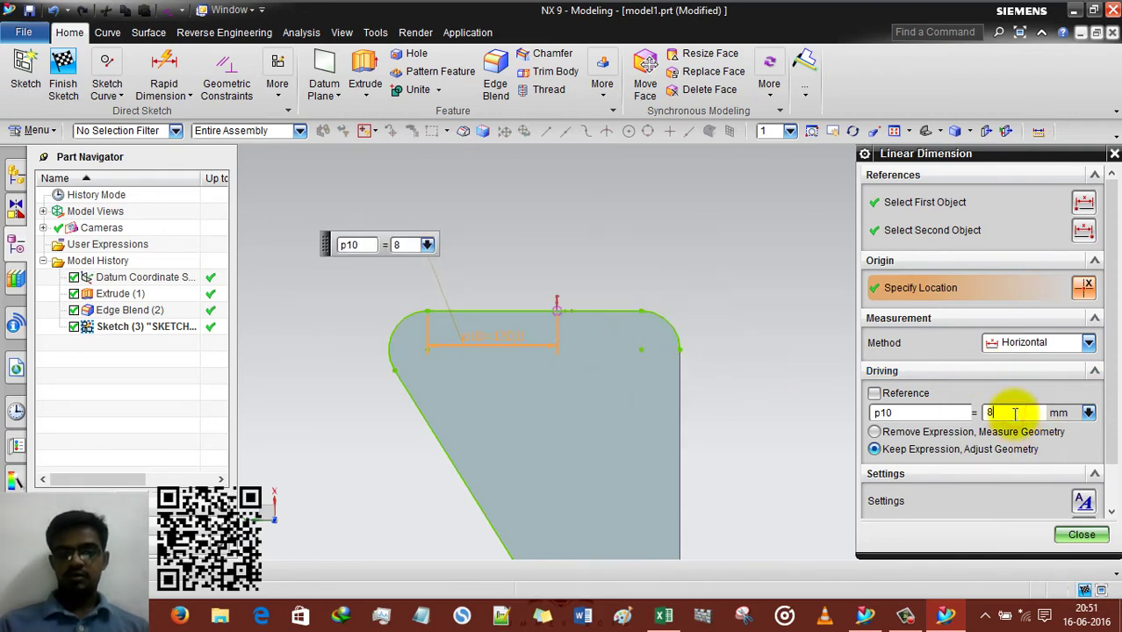
{"action": "type", "text": "0"}
{"action": "key", "text": "Return"}
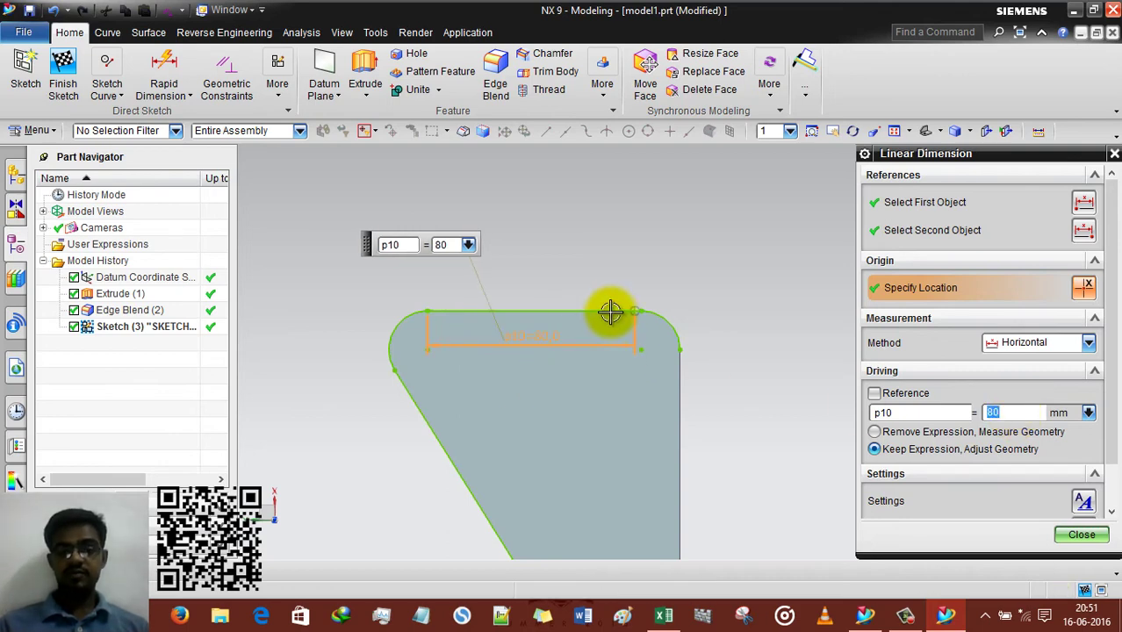
{"action": "scroll", "coordinate": [609, 310], "scroll_direction": "up", "scroll_amount": 2}
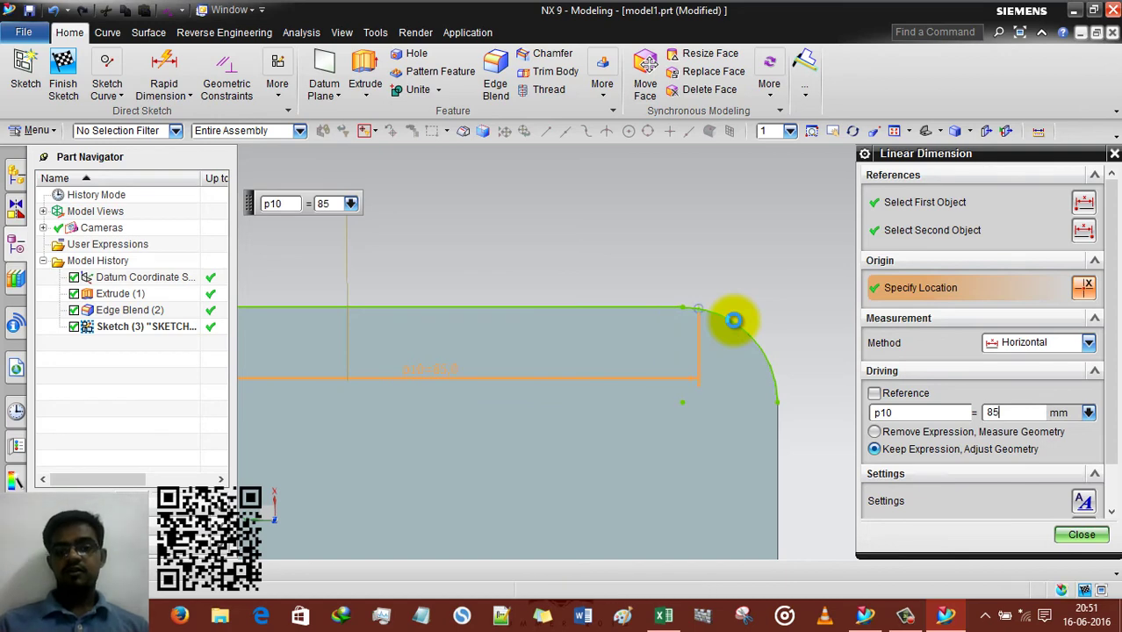
{"action": "key", "text": "Return"}
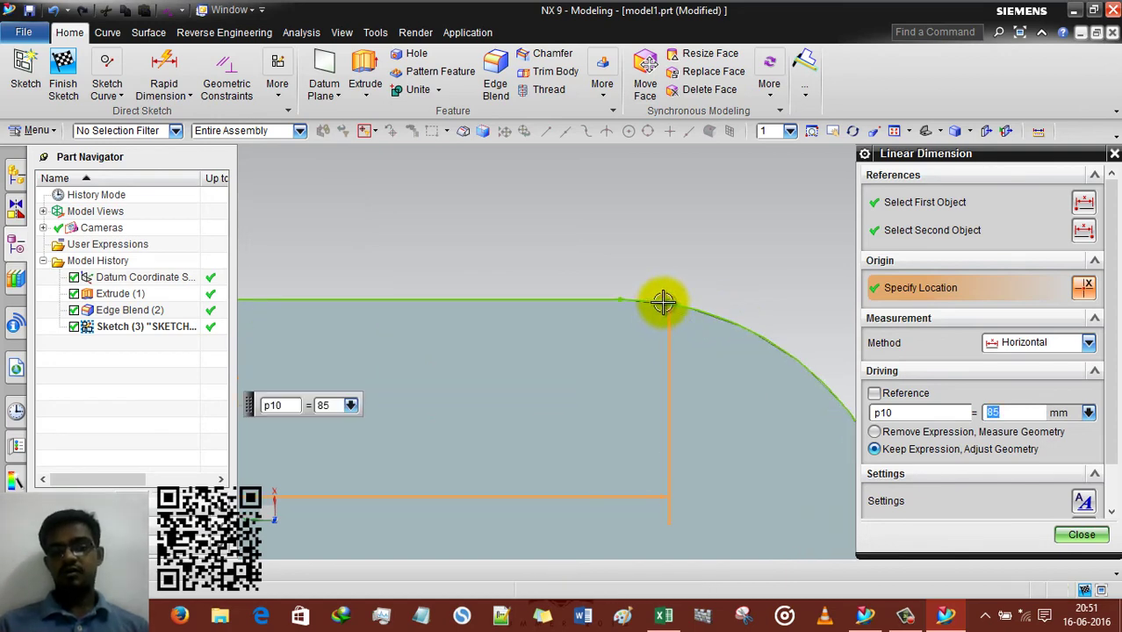
{"action": "scroll", "coordinate": [658, 243], "scroll_direction": "down", "scroll_amount": 2}
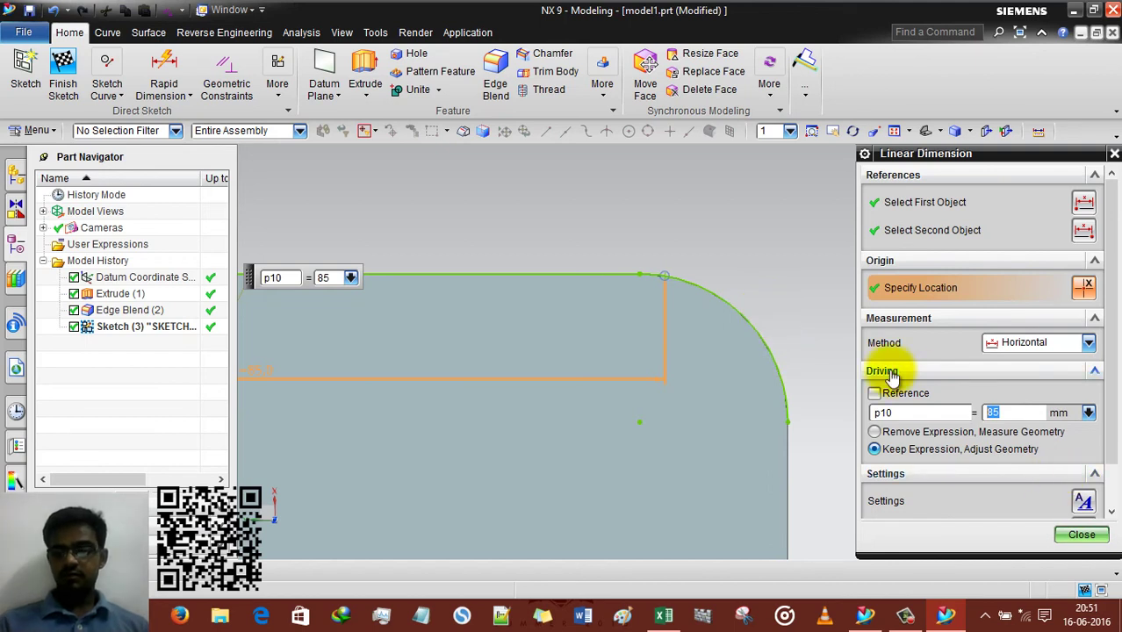
{"action": "type", "text": "0"}
{"action": "key", "text": "Return"}
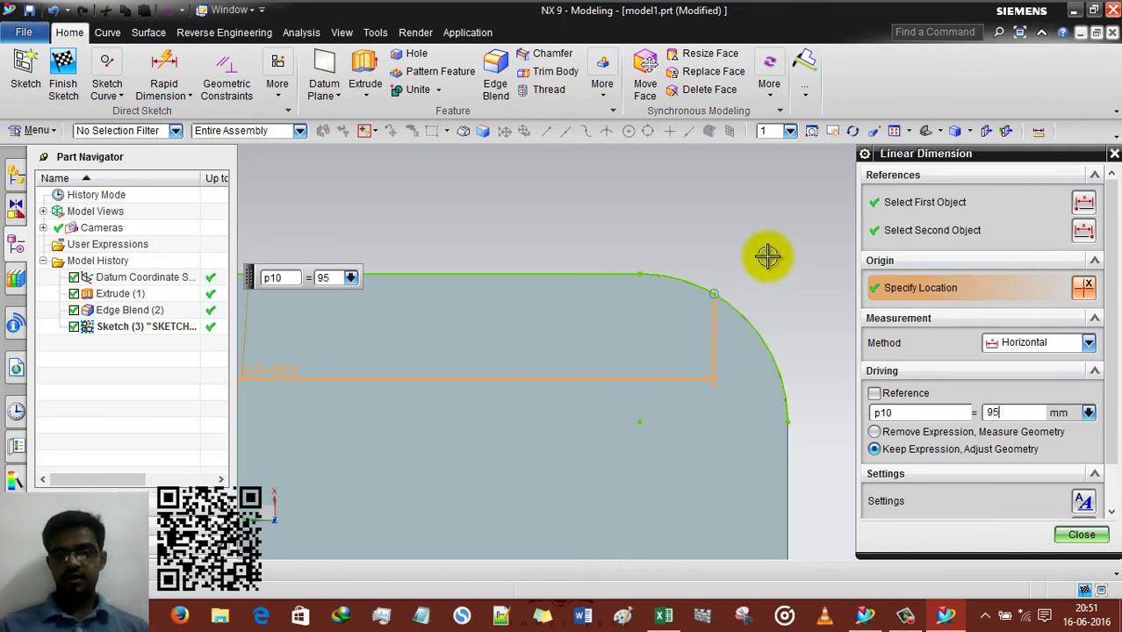
{"action": "key", "text": "Return"}
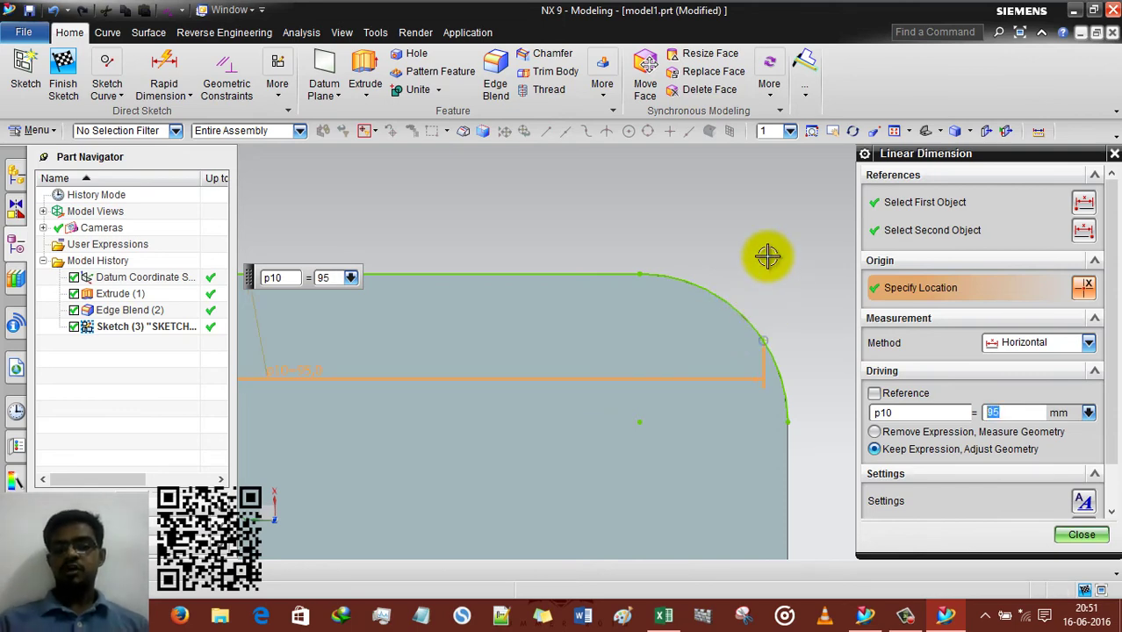
Set the point's horizontal dimension p10 to -10 mm and close the editor
{"action": "scroll", "coordinate": [790, 269], "scroll_direction": "up", "scroll_amount": 3}
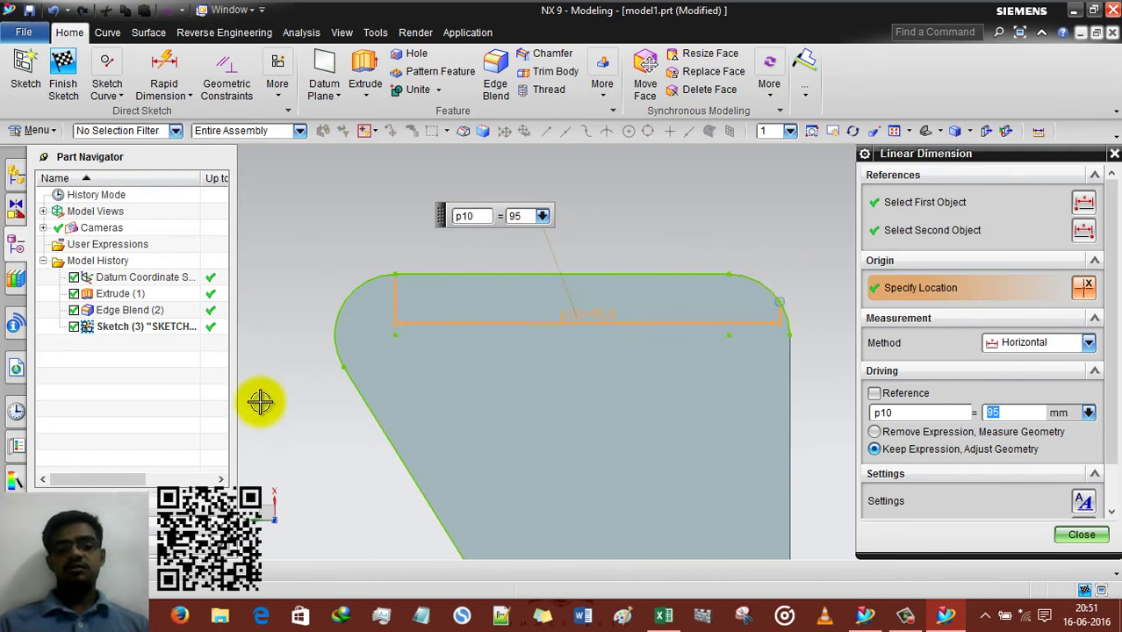
{"action": "scroll", "coordinate": [593, 239], "scroll_direction": "up", "scroll_amount": 3}
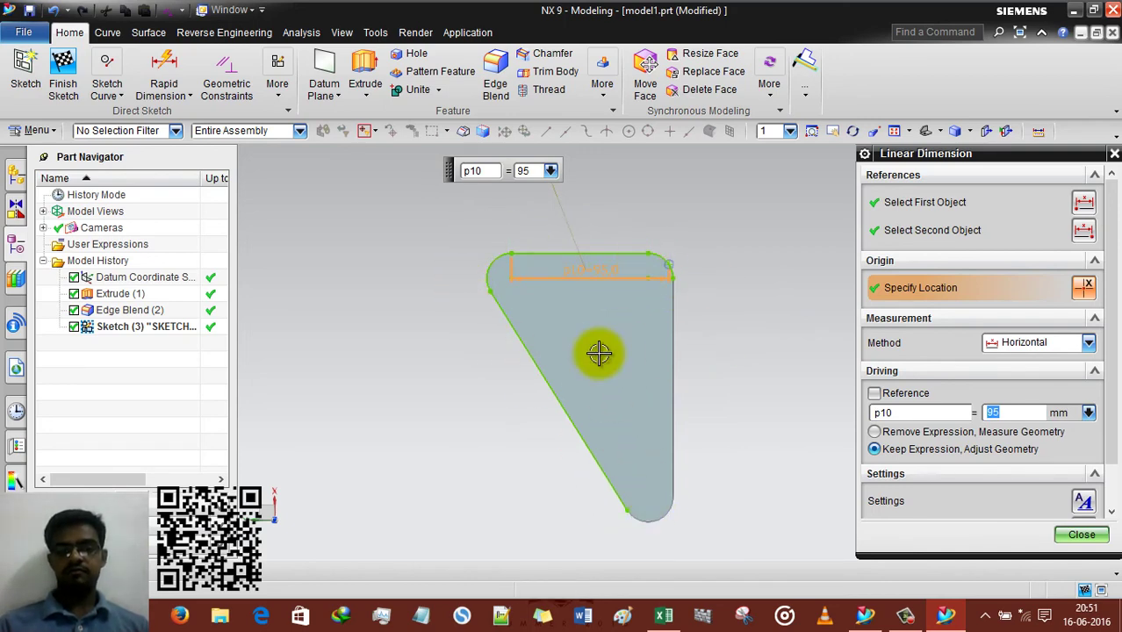
{"action": "scroll", "coordinate": [600, 218], "scroll_direction": "up", "scroll_amount": 1}
{"action": "scroll", "coordinate": [600, 218], "scroll_direction": "down", "scroll_amount": 4}
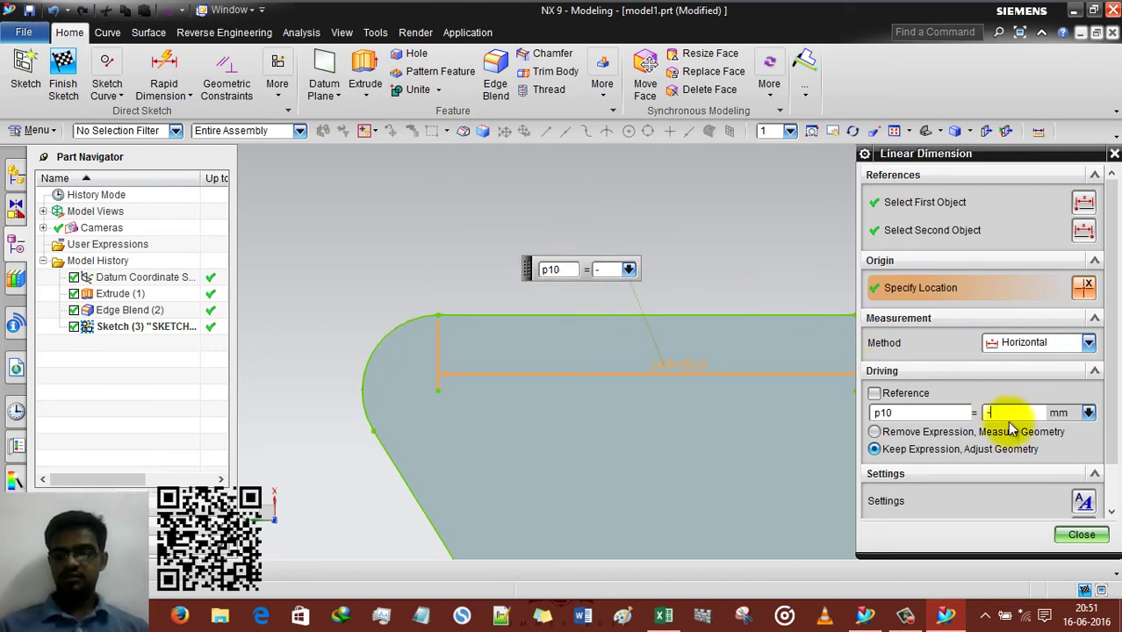
{"action": "key", "text": "Return"}
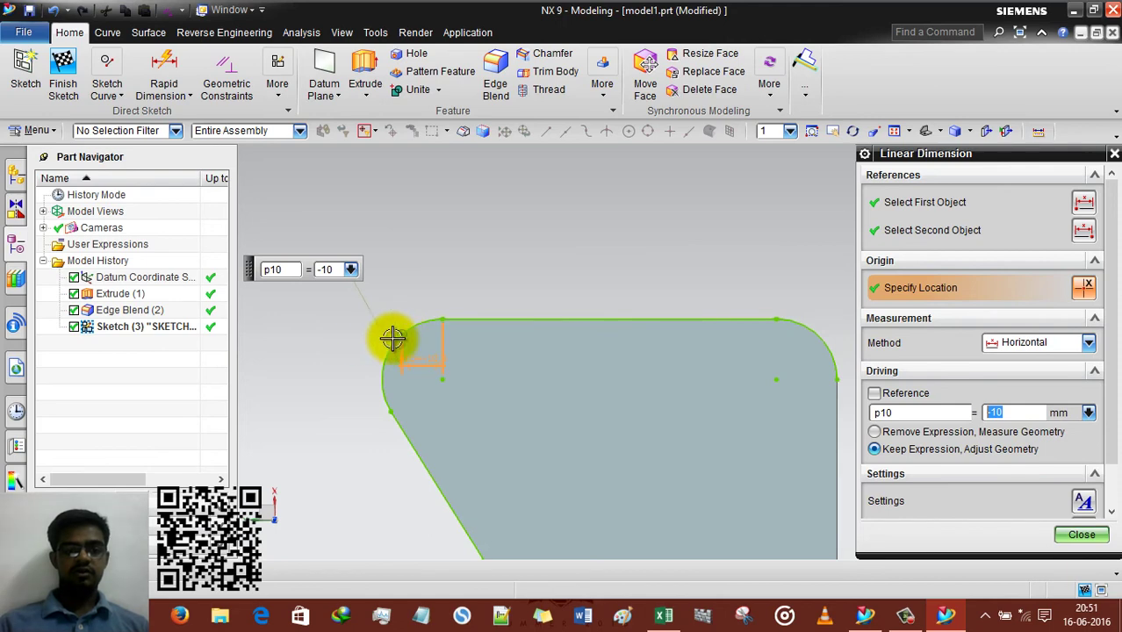
{"action": "scroll", "coordinate": [456, 266], "scroll_direction": "down", "scroll_amount": 3}
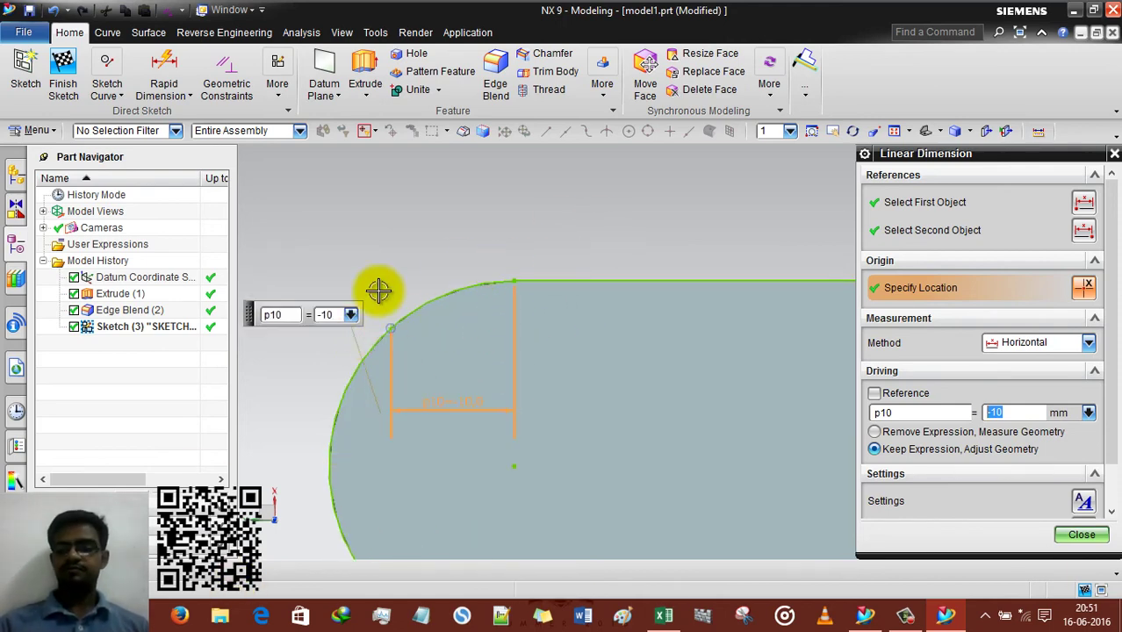
{"action": "scroll", "coordinate": [443, 268], "scroll_direction": "up", "scroll_amount": 2}
{"action": "left_click", "coordinate": [1082, 534]}
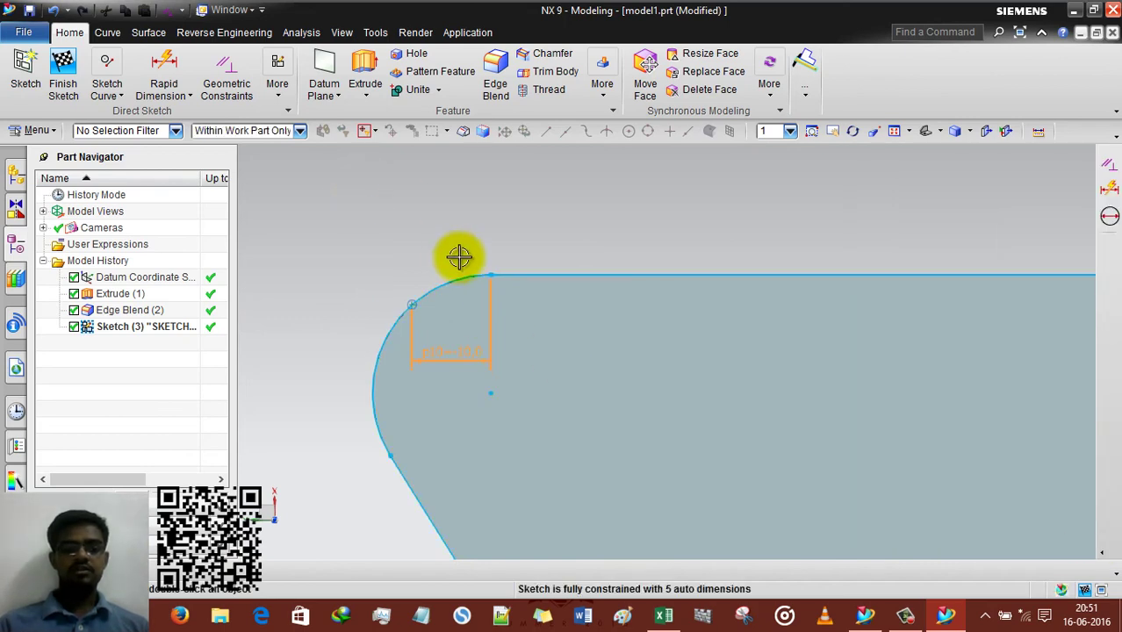
{"action": "left_click", "coordinate": [226, 77]}
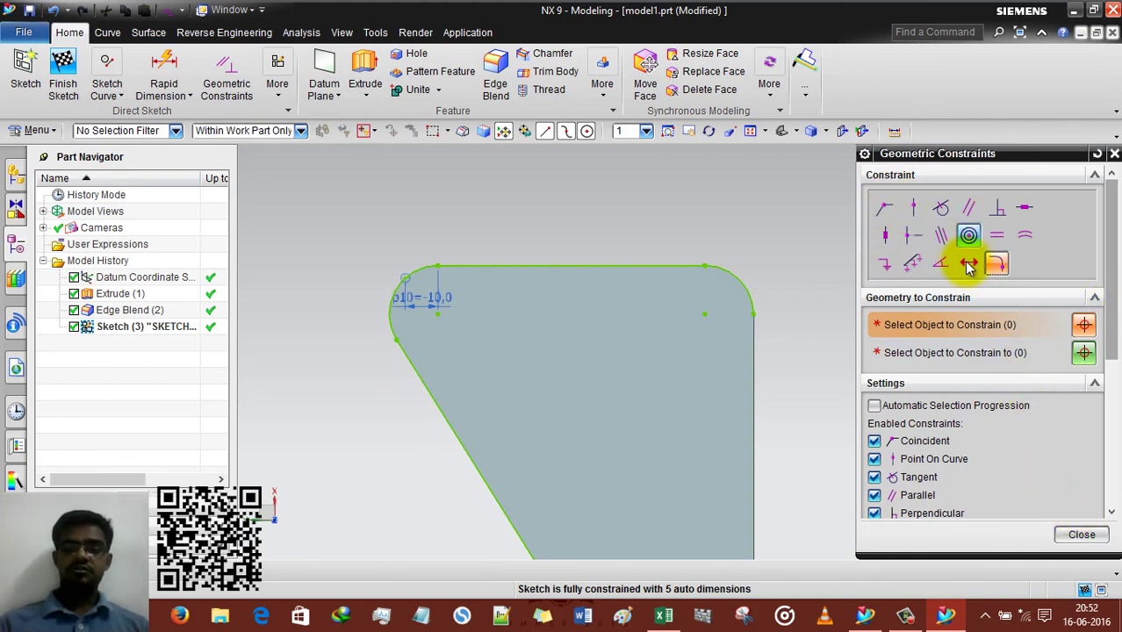
{"action": "left_click", "coordinate": [1080, 535]}
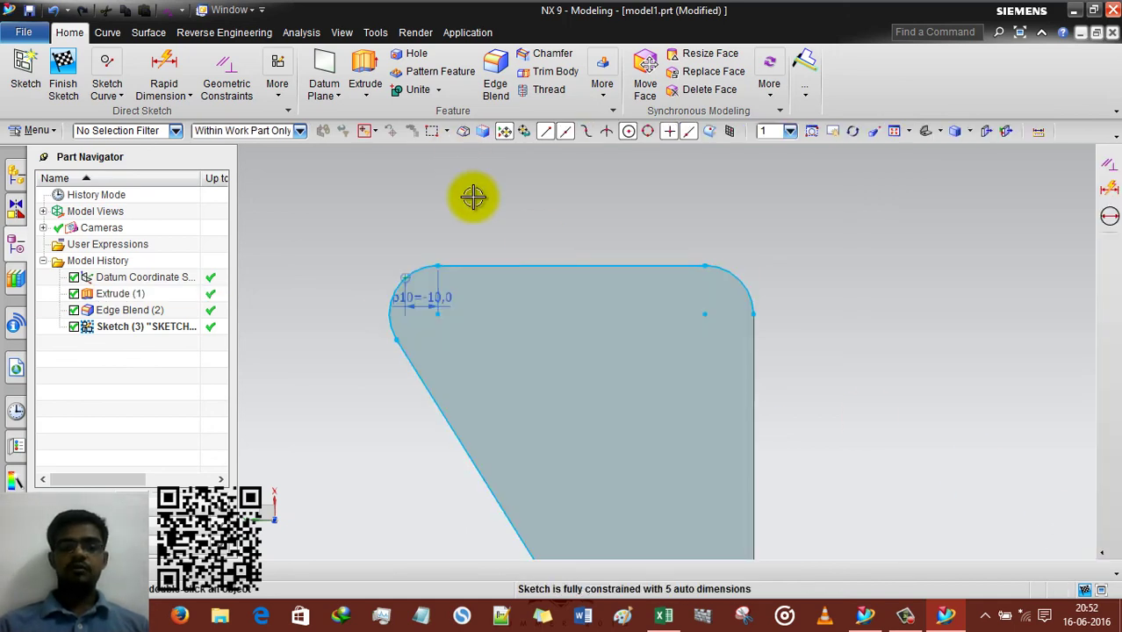